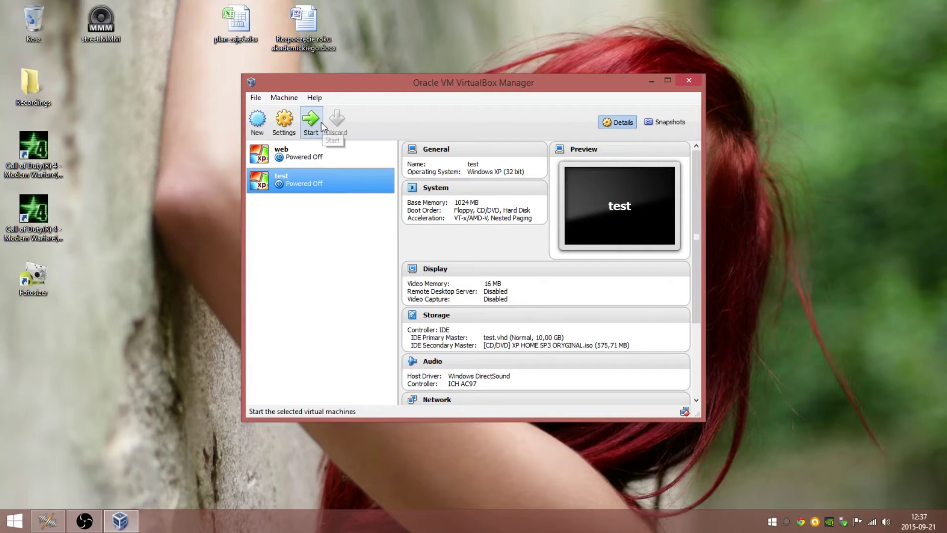
# Start the "test" virtual machine and dismiss the keyboard capture and mouse pointer integration notices
pyautogui.click(322, 127)
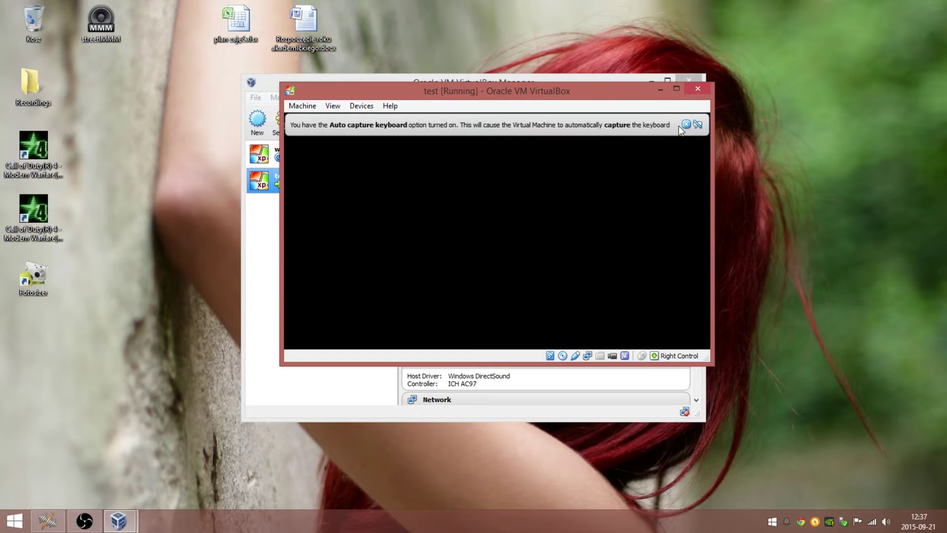
pyautogui.click(685, 125)
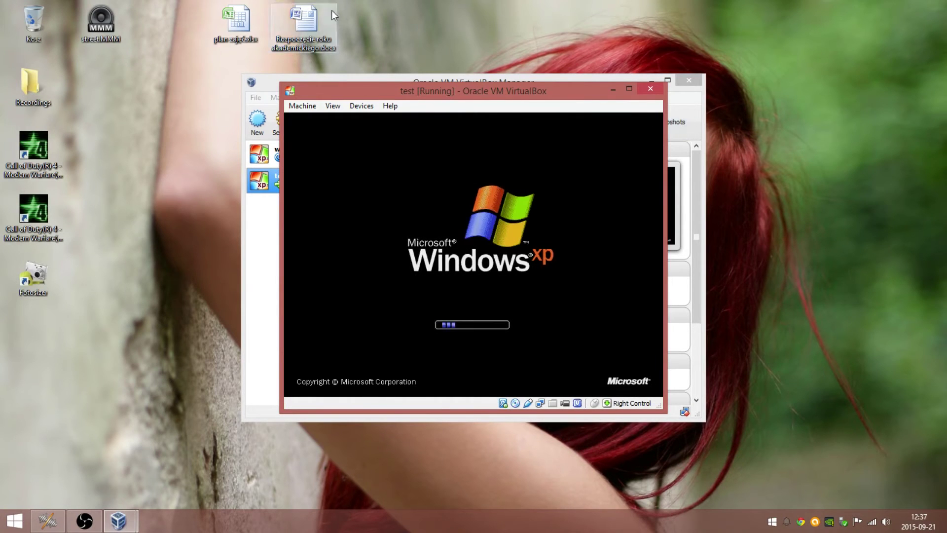
pyautogui.click(363, 106)
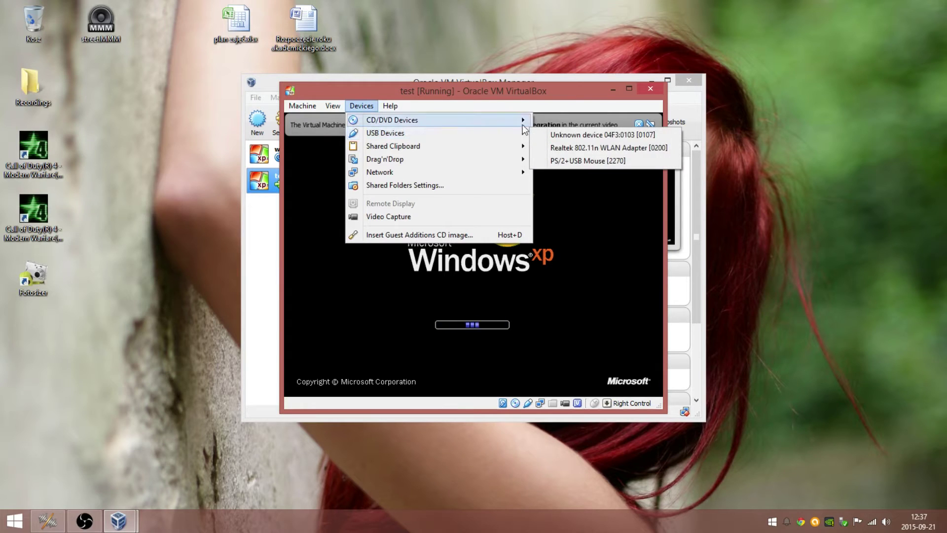
pyautogui.moveTo(522, 122)
pyautogui.click(541, 160)
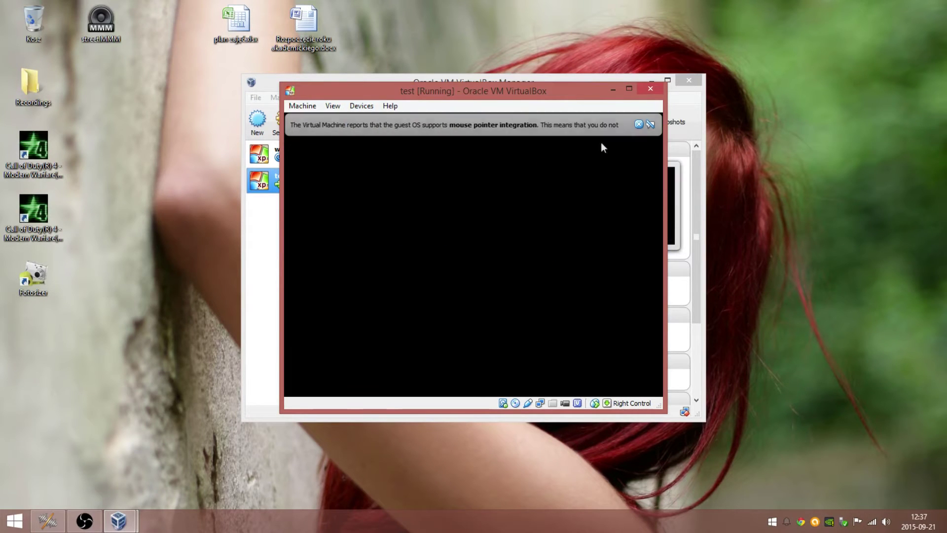
pyautogui.click(639, 125)
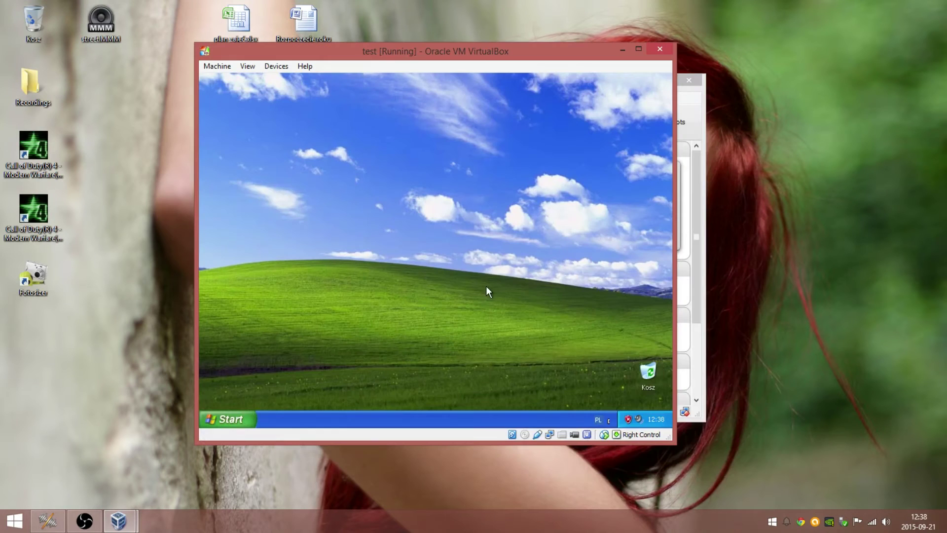
# Set the guest desktop's screen resolution to 1152 by 864 pixels in the display properties and keep the new setting
pyautogui.rightClick(487, 286)
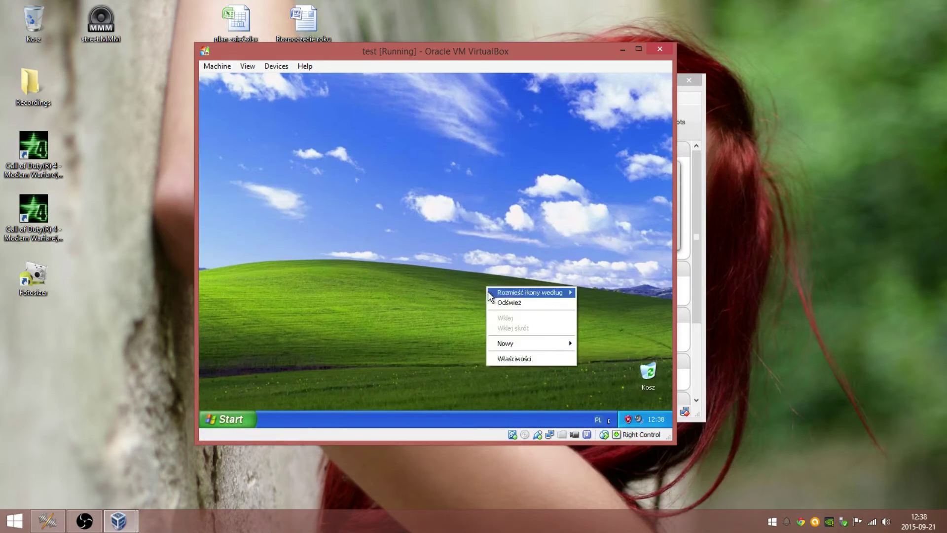
pyautogui.click(513, 363)
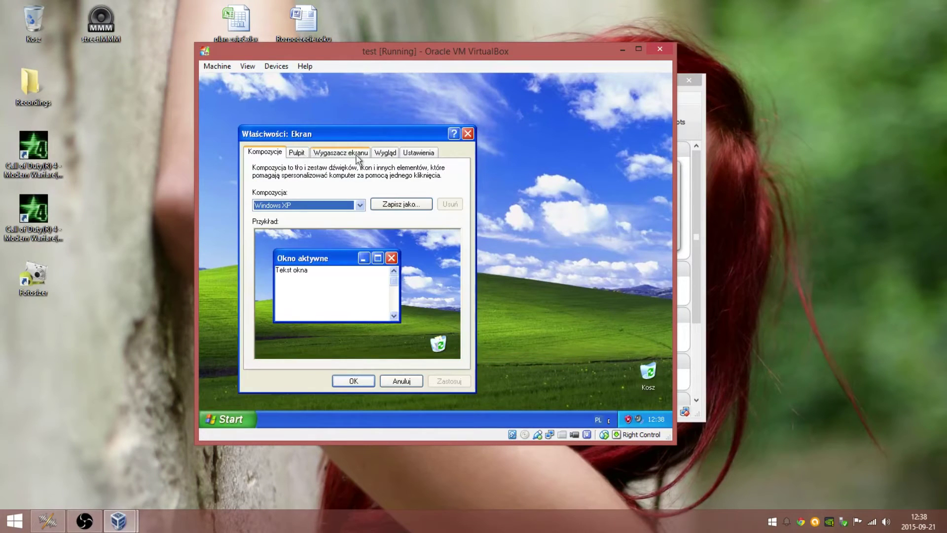
pyautogui.click(436, 155)
pyautogui.moveTo(282, 321); pyautogui.dragTo(318, 323)
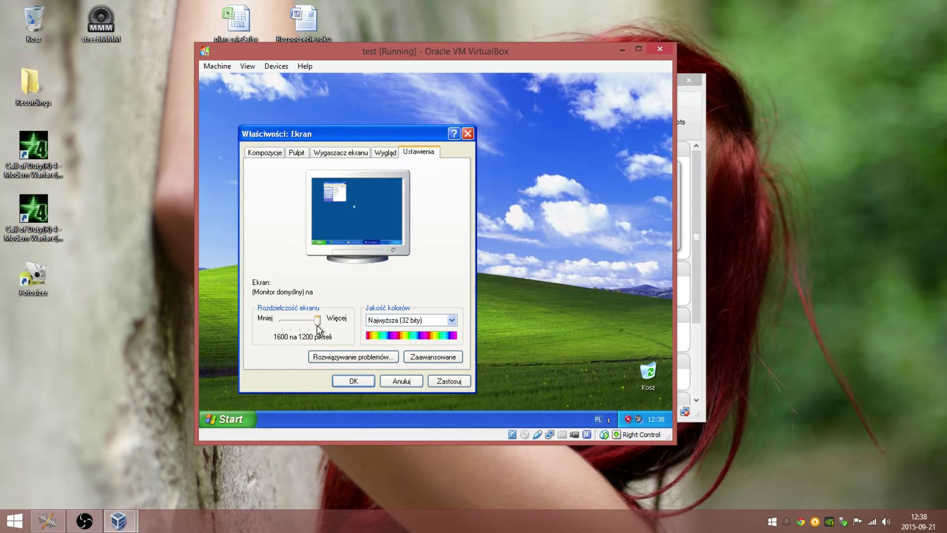
pyautogui.moveTo(317, 325); pyautogui.dragTo(301, 331)
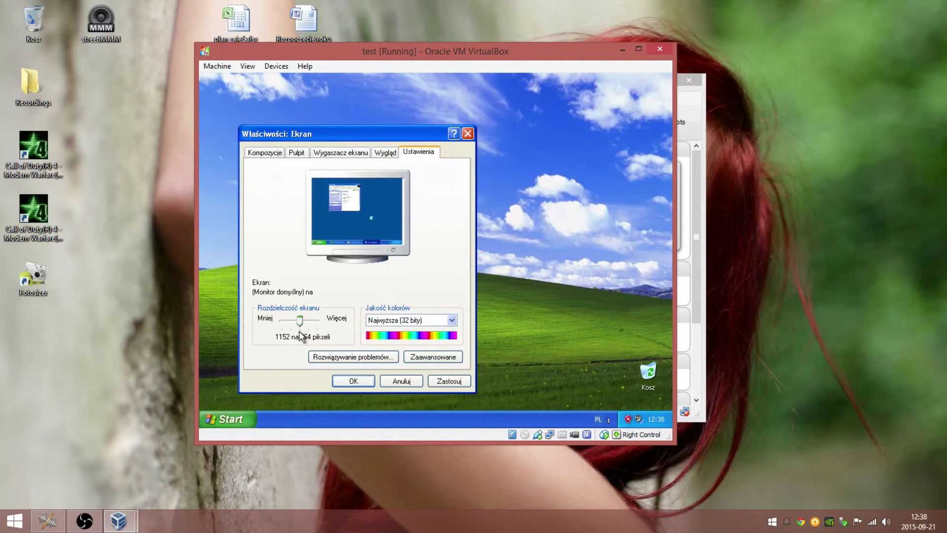
pyautogui.click(449, 381)
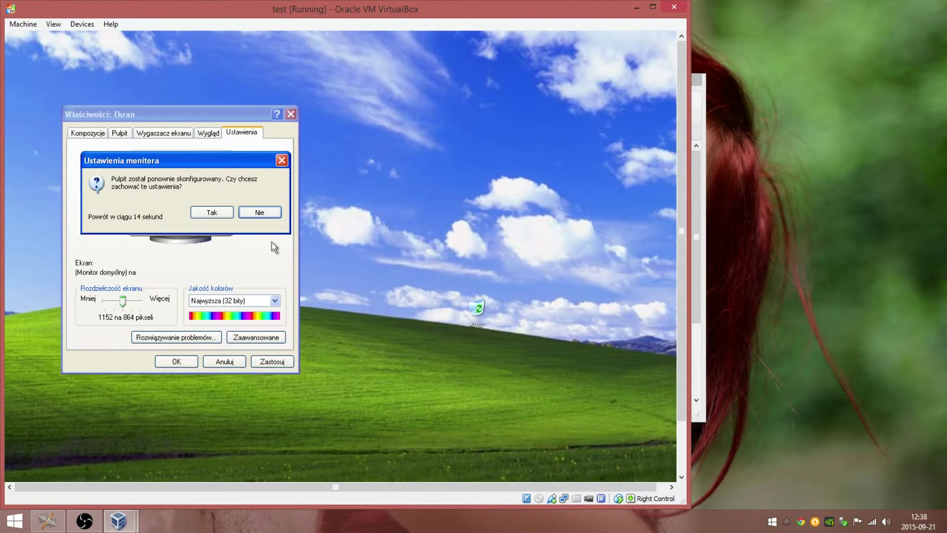
pyautogui.click(217, 214)
# Set the guest's screen resolution to 1024 by 768 pixels, keep it, close the display properties and move the virtual machine window clear of the screen edge
pyautogui.moveTo(684, 167); pyautogui.dragTo(681, 119)
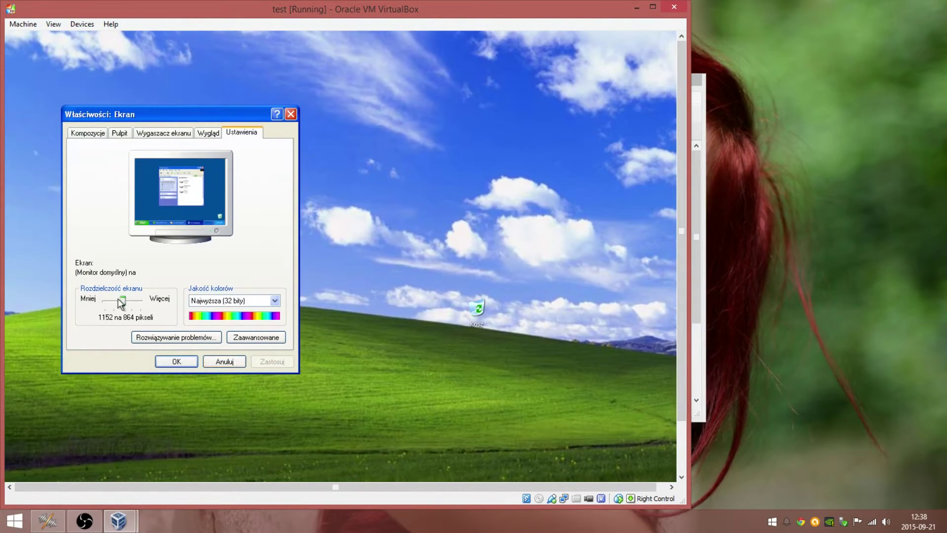
pyautogui.moveTo(120, 303); pyautogui.dragTo(115, 303)
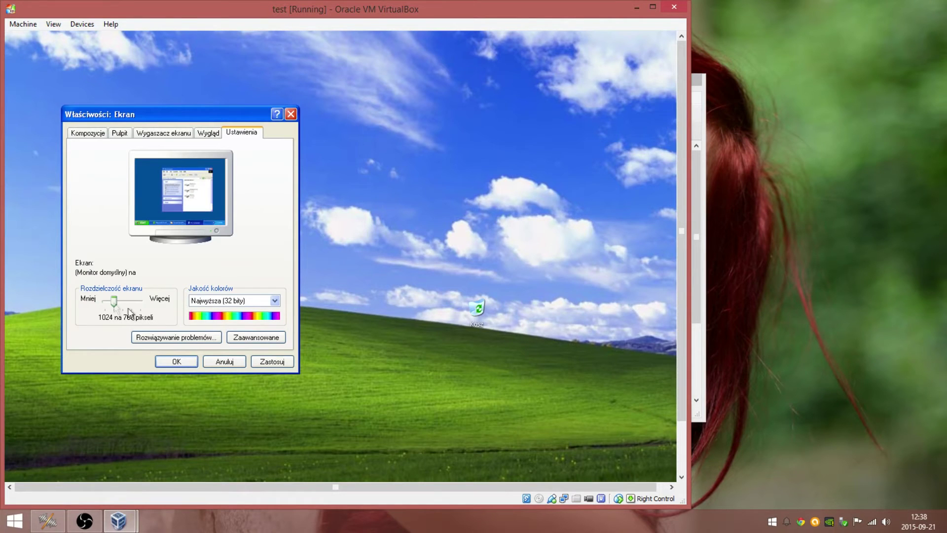
pyautogui.click(272, 361)
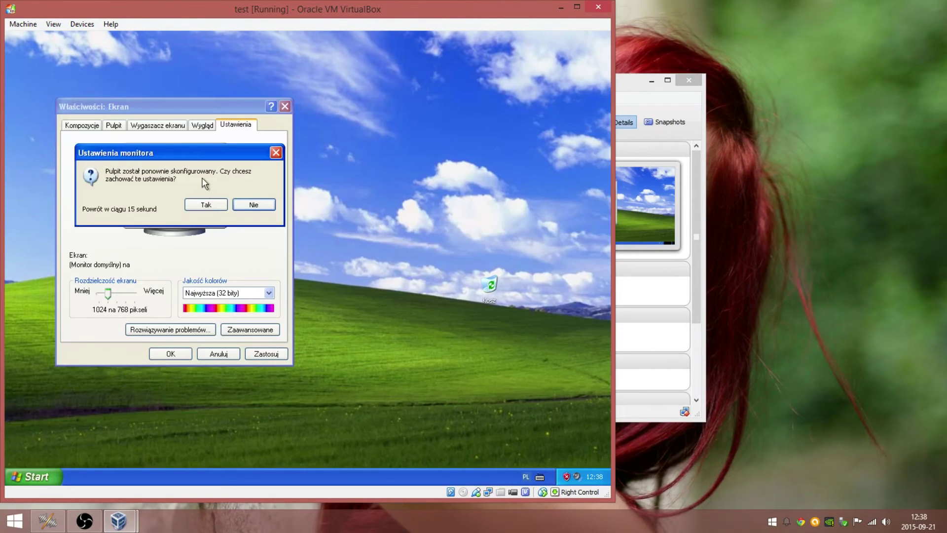
pyautogui.click(211, 205)
pyautogui.click(179, 357)
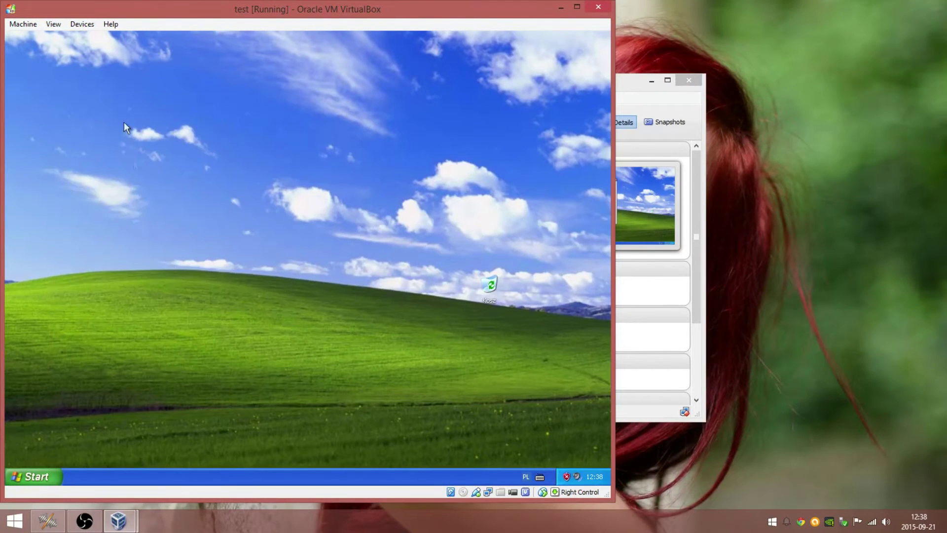
pyautogui.moveTo(188, 11); pyautogui.dragTo(367, 18)
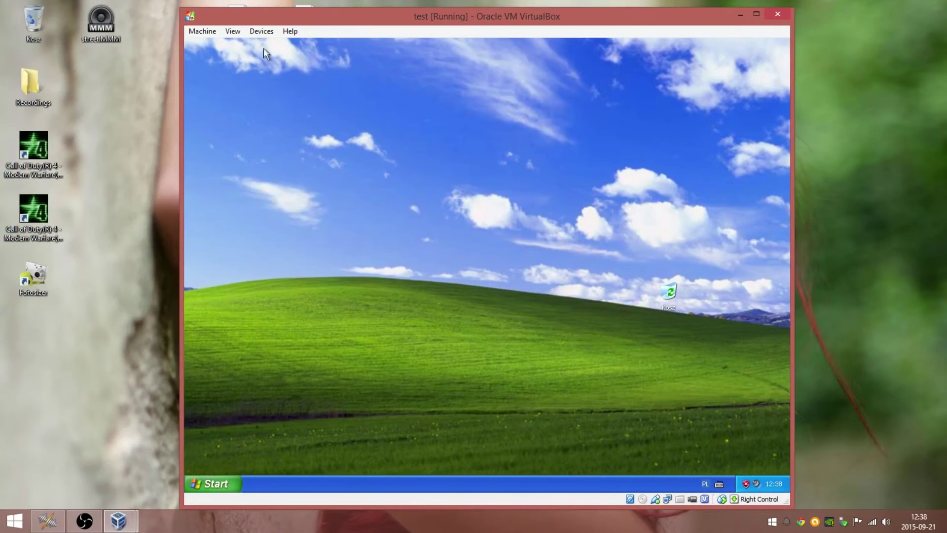
# Insert the Guest Additions CD image and start installing Guest Additions 4.3.22 with the default folder and components
pyautogui.click(261, 33)
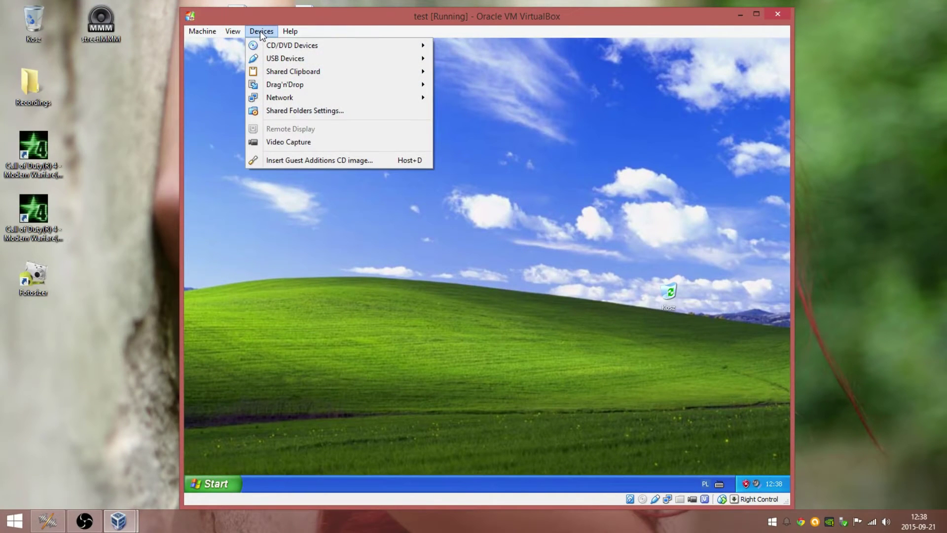
pyautogui.click(292, 160)
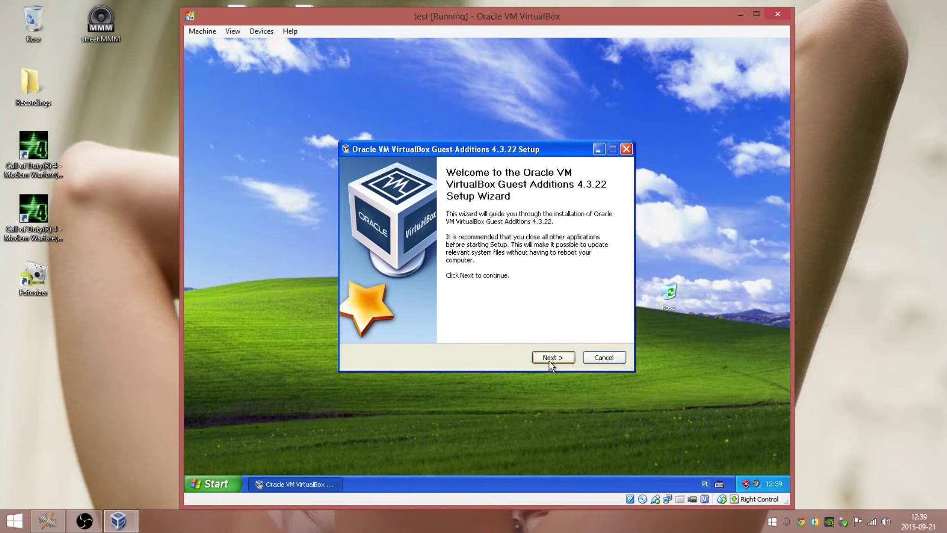
pyautogui.click(549, 362)
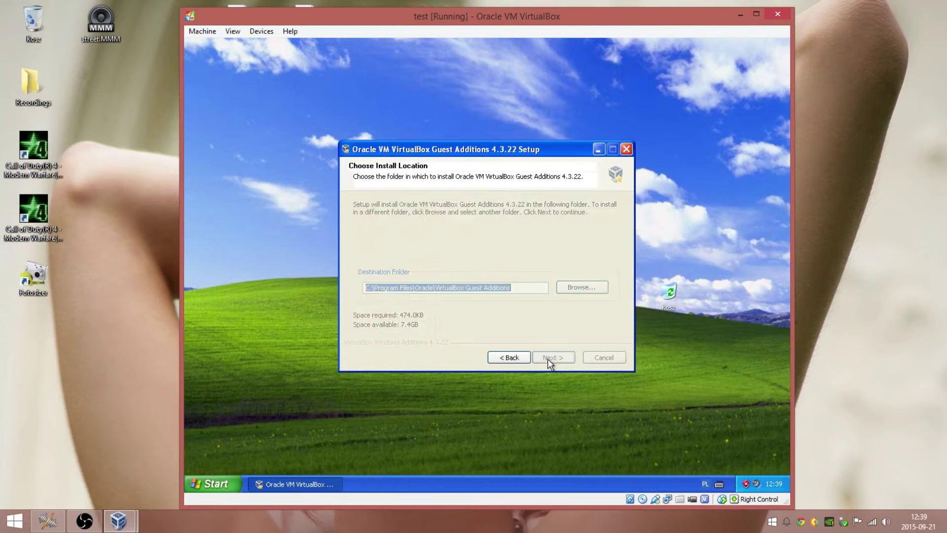
pyautogui.click(548, 361)
pyautogui.click(549, 358)
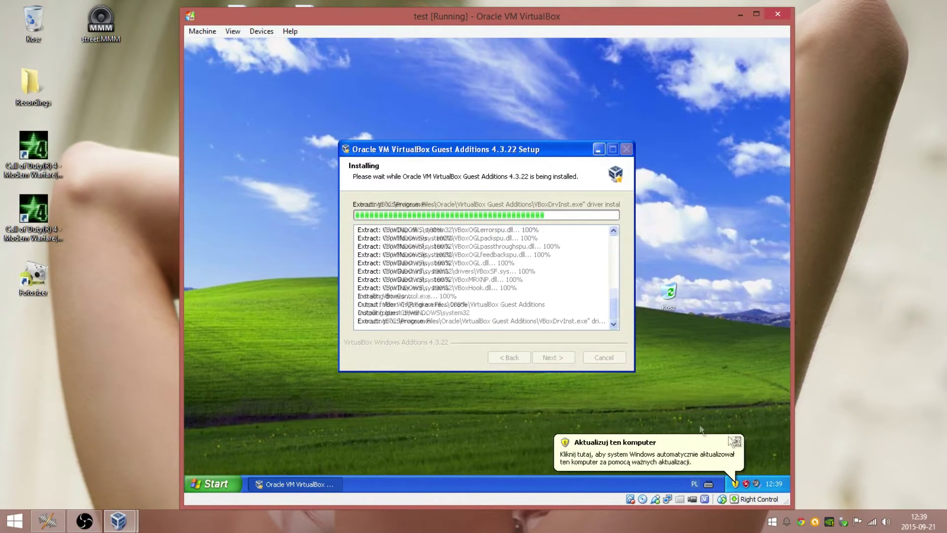
# Dismiss the Windows update balloon, continue the installation despite the software and hardware compatibility warnings, and finish the Guest Additions setup
pyautogui.click(737, 441)
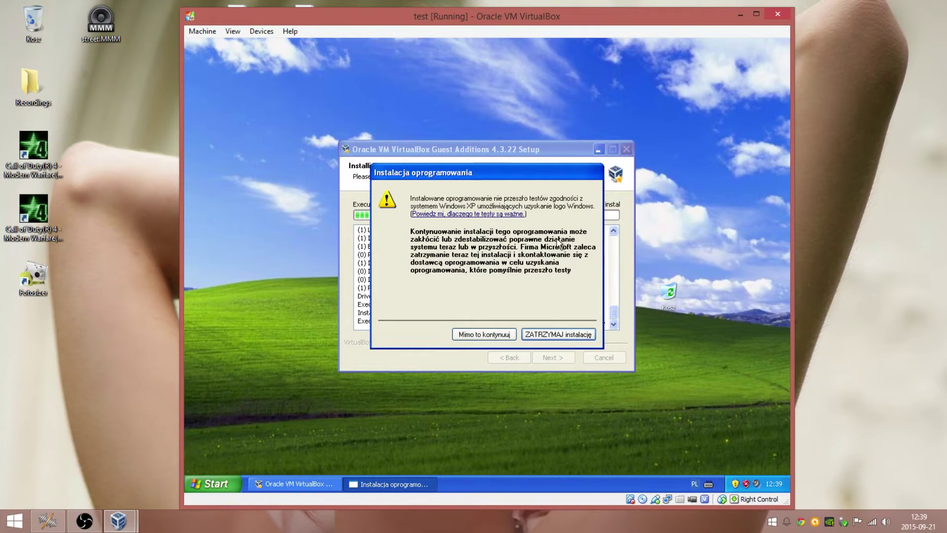
pyautogui.click(508, 333)
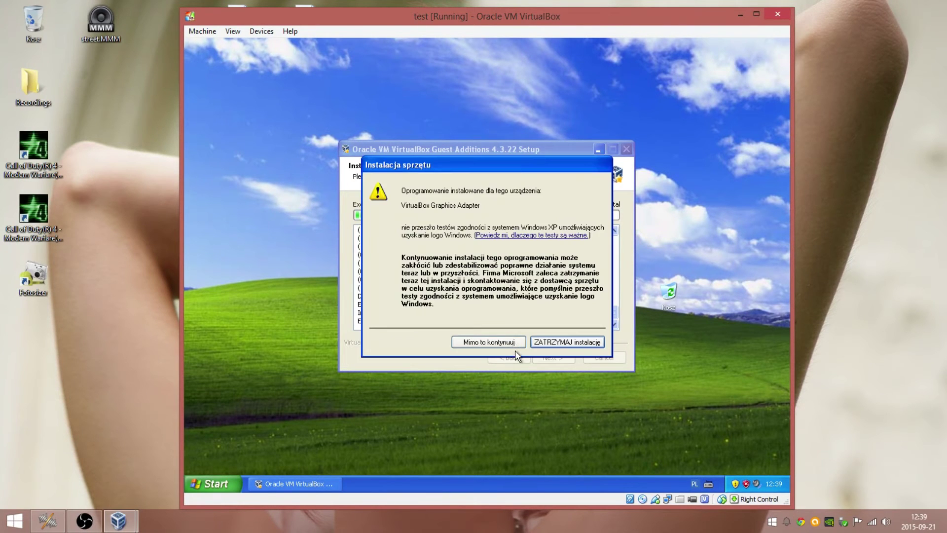
pyautogui.click(514, 342)
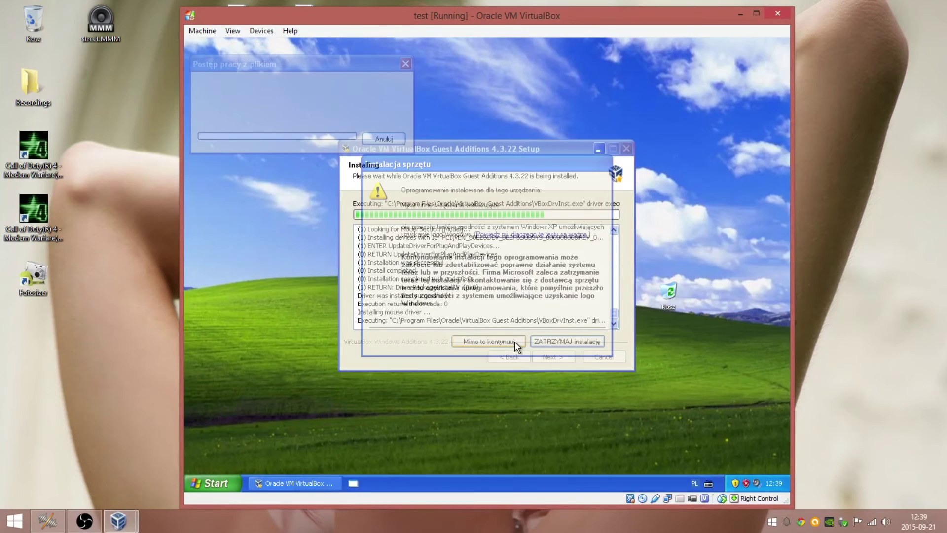
pyautogui.click(514, 341)
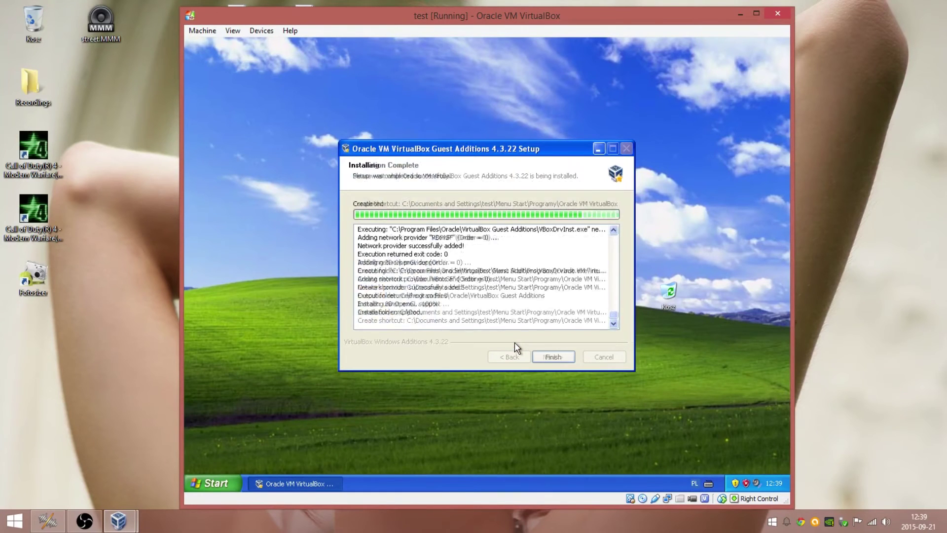
pyautogui.click(560, 355)
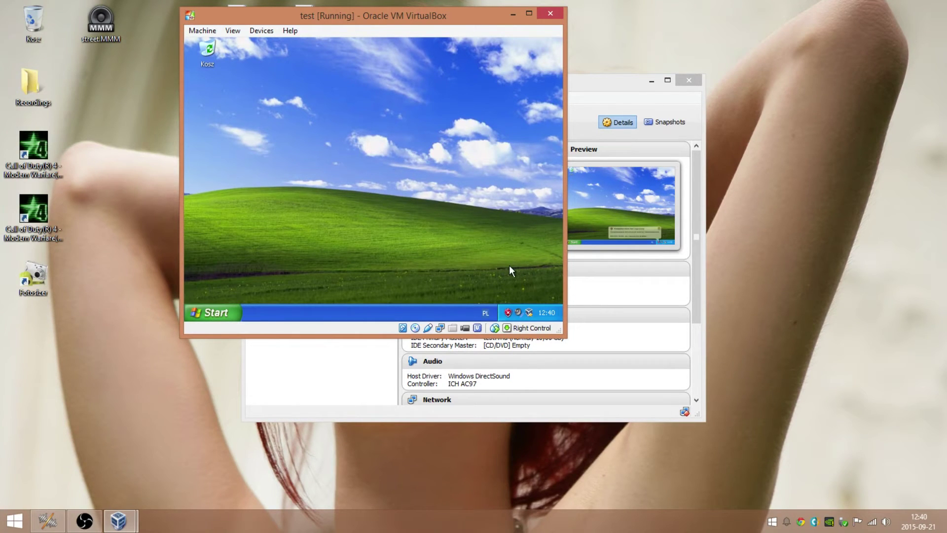
# Switch the virtual machine to full screen and check the screen resolution in the guest's display properties
pyautogui.click(232, 31)
pyautogui.click(241, 44)
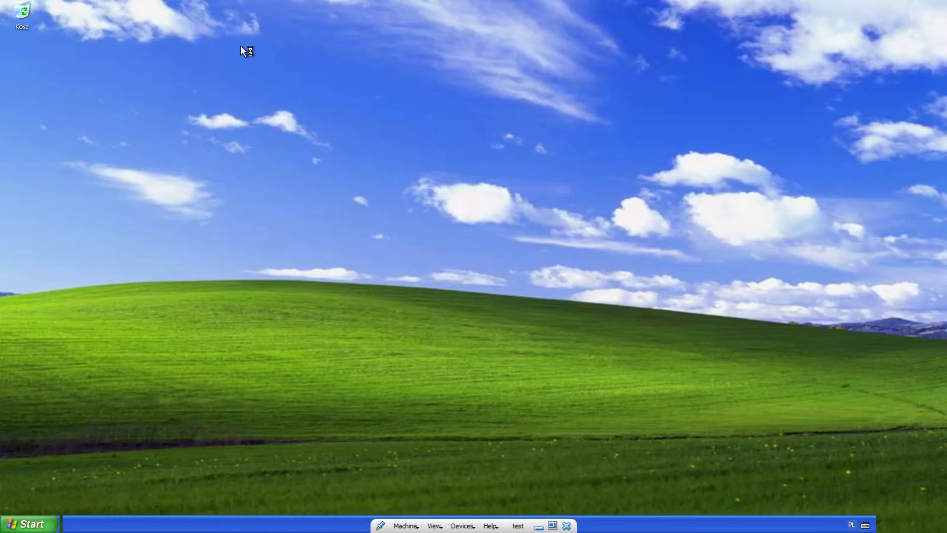
pyautogui.rightClick(241, 46)
pyautogui.click(267, 121)
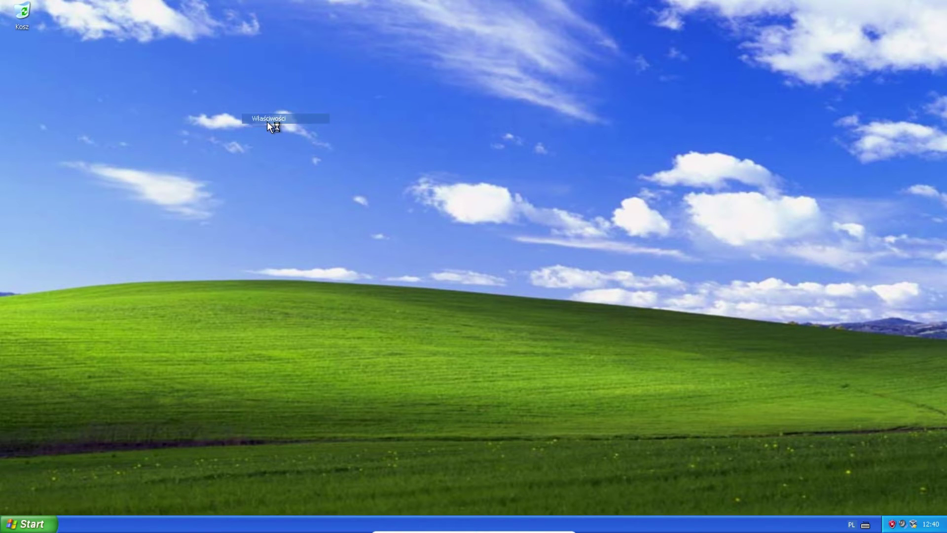
pyautogui.click(212, 79)
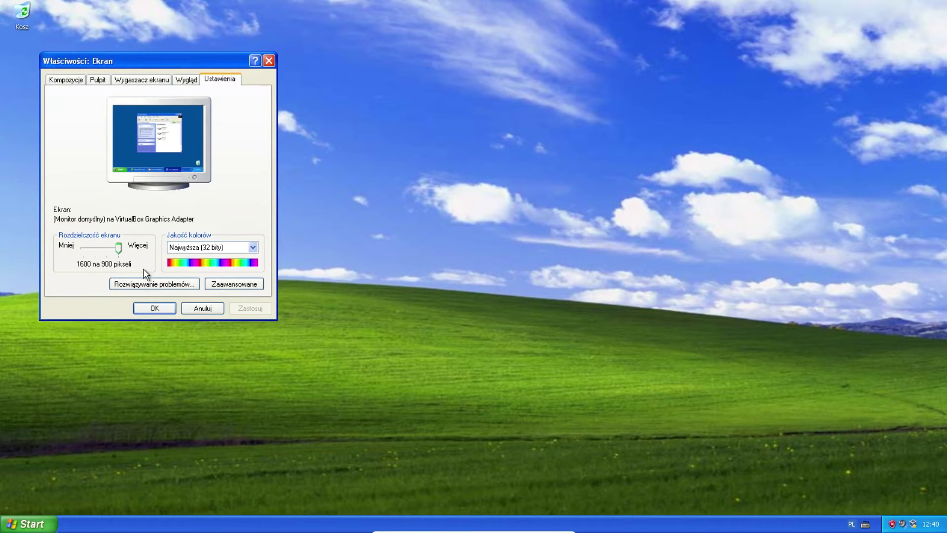
pyautogui.click(165, 307)
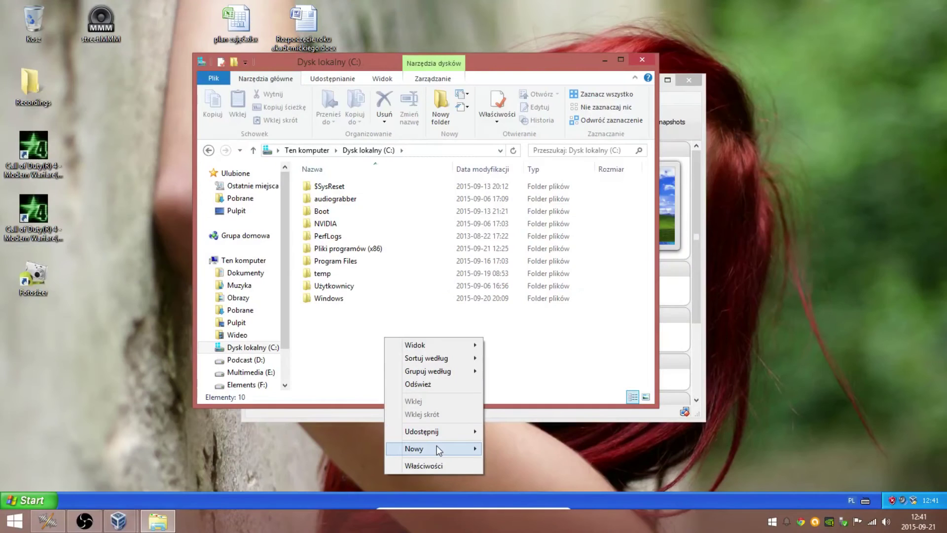
# Create a new folder named "abc" on the host's C: drive and close File Explorer
pyautogui.moveTo(438, 448)
pyautogui.click(517, 448)
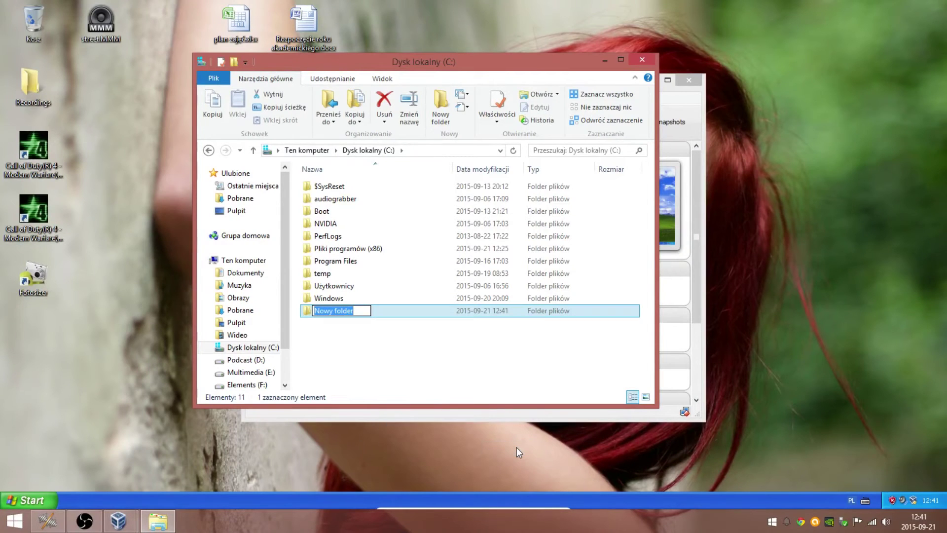
pyautogui.press('BackSpace')
pyautogui.write('abc')
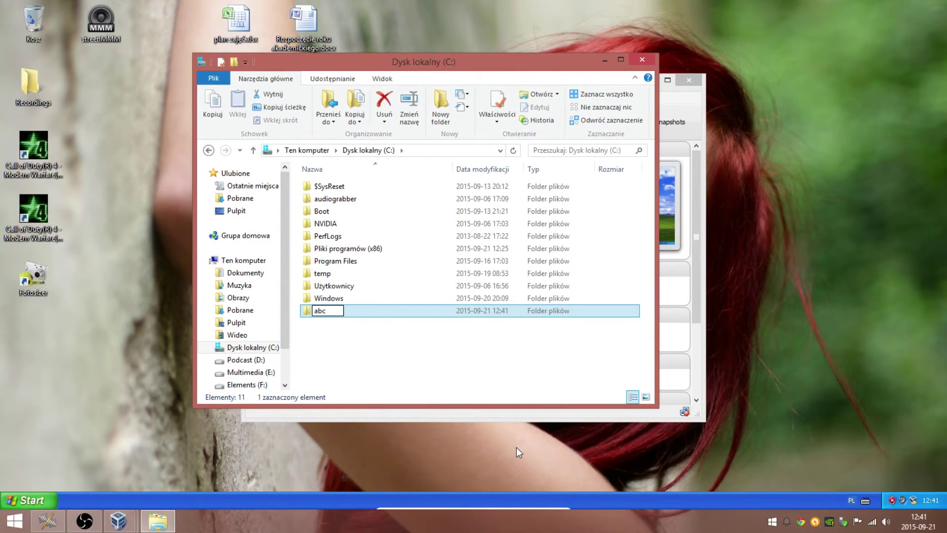
pyautogui.click(441, 360)
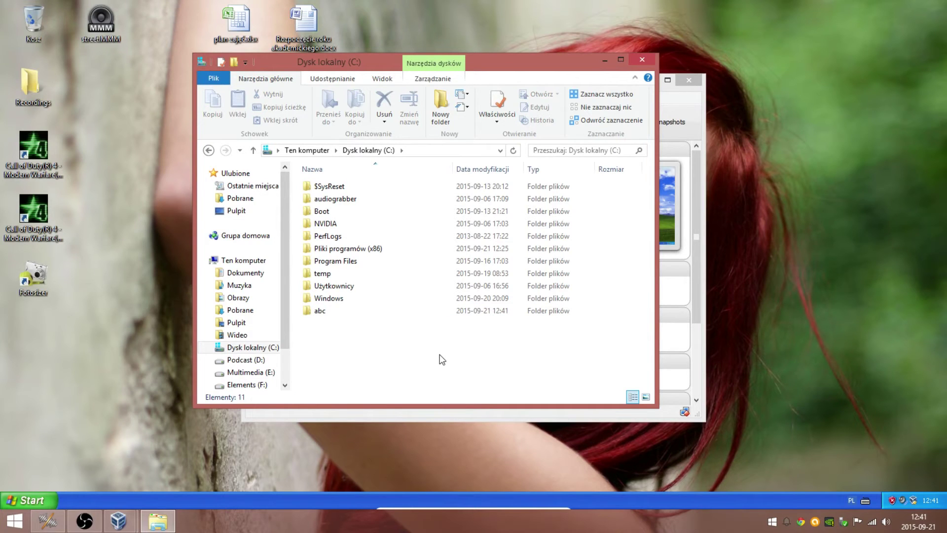
pyautogui.click(641, 60)
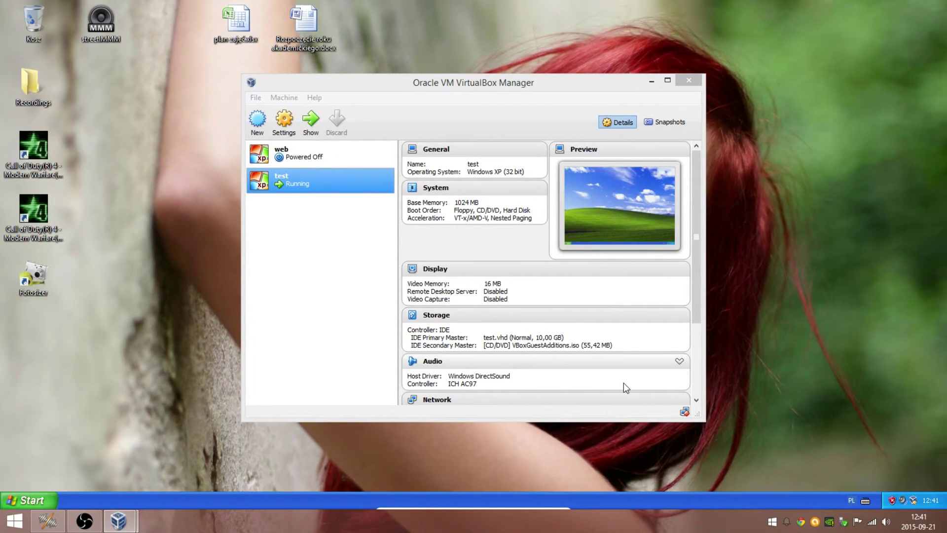
# Return the virtual machine to full screen and start adding a shared folder in its Shared Folders settings
pyautogui.hotkey('ctrl', 'f')
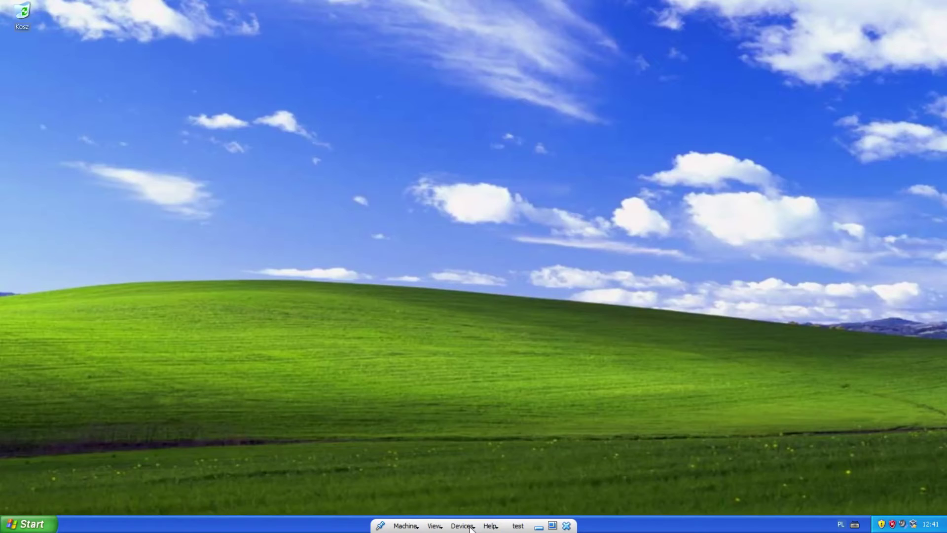
pyautogui.click(462, 526)
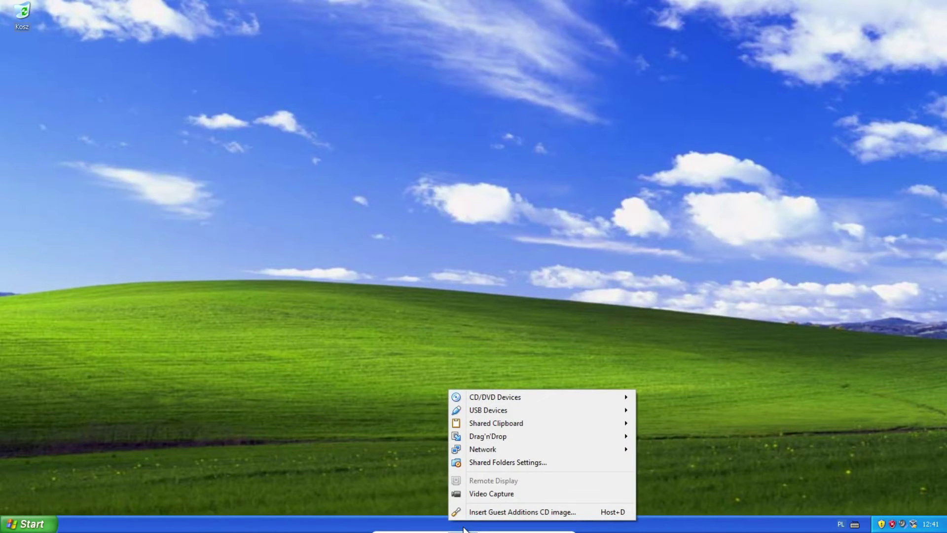
pyautogui.click(543, 464)
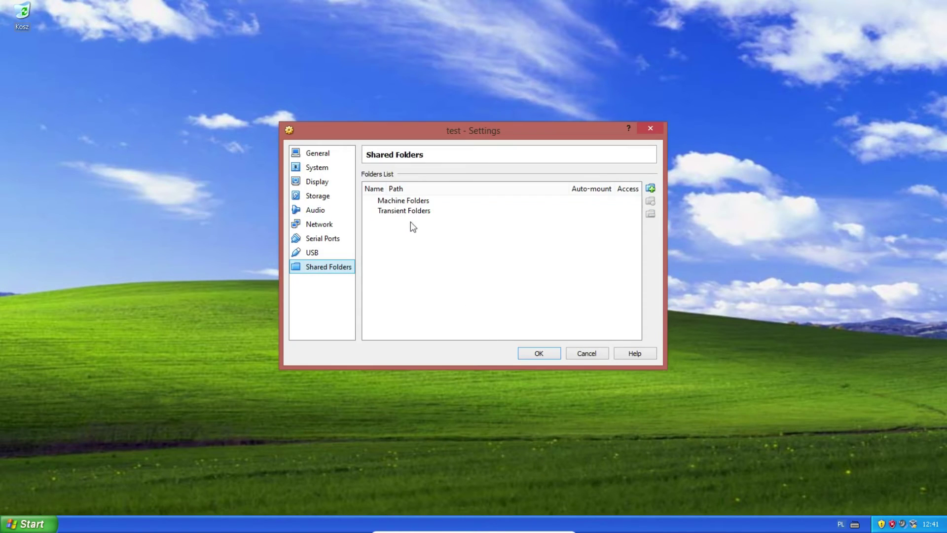
pyautogui.click(410, 202)
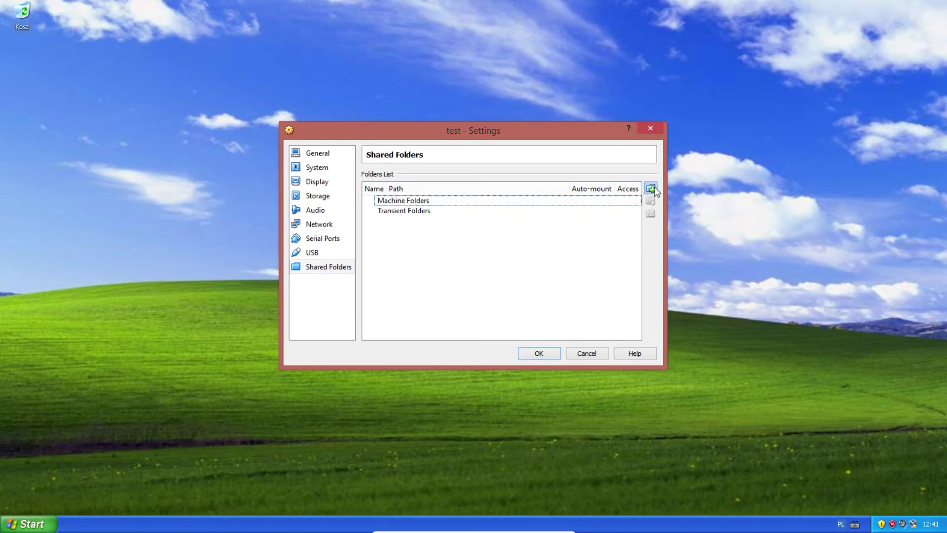
pyautogui.click(651, 188)
# Choose the "abc" folder on the host's C: drive as the path of the new share
pyautogui.click(551, 203)
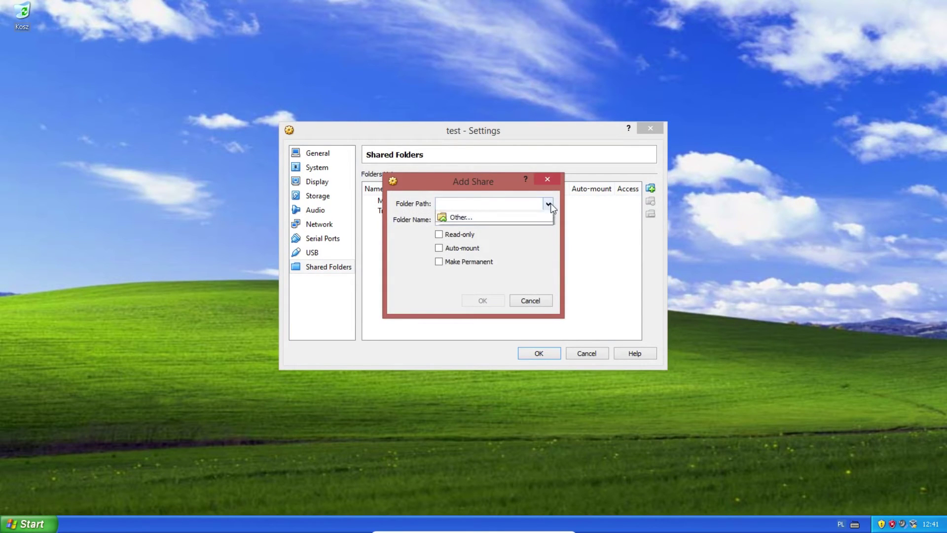
pyautogui.click(547, 220)
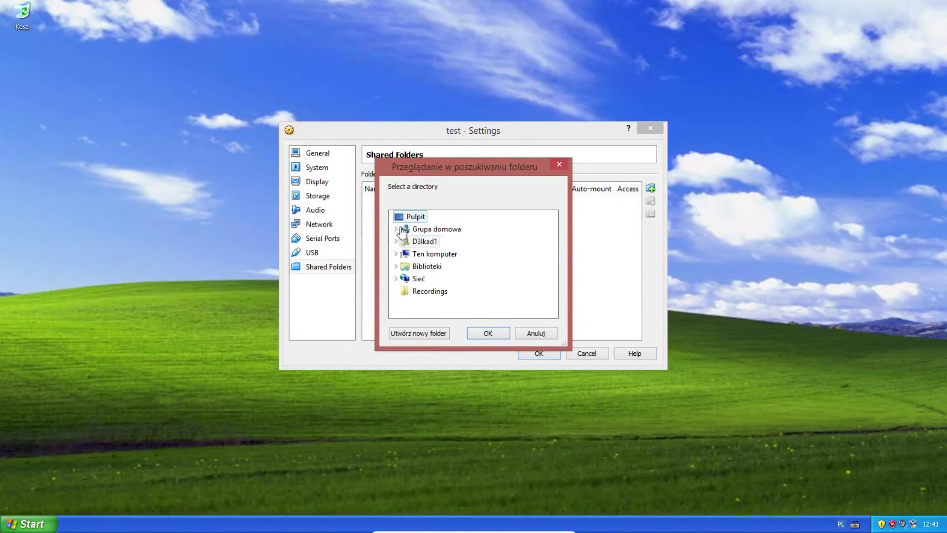
pyautogui.click(396, 255)
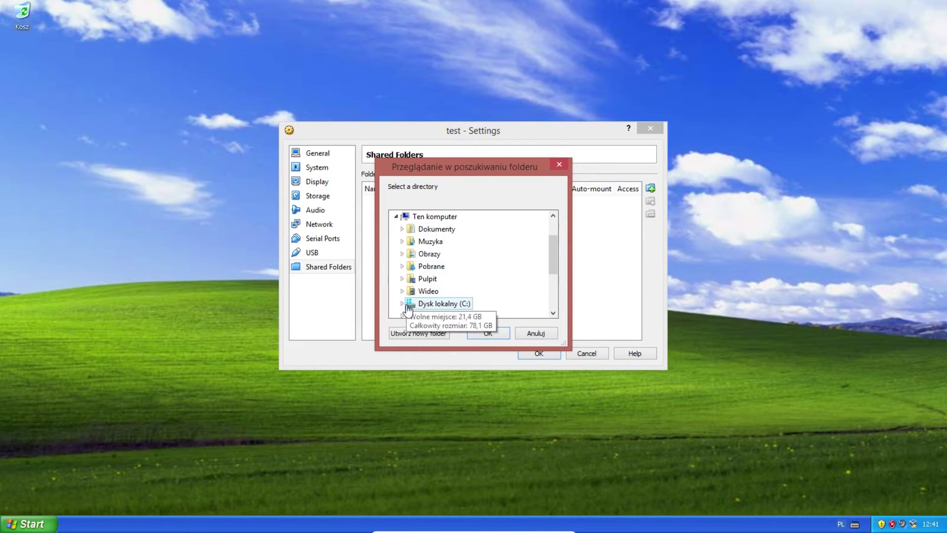
pyautogui.click(407, 305)
pyautogui.scroll(-3, 529, 290)
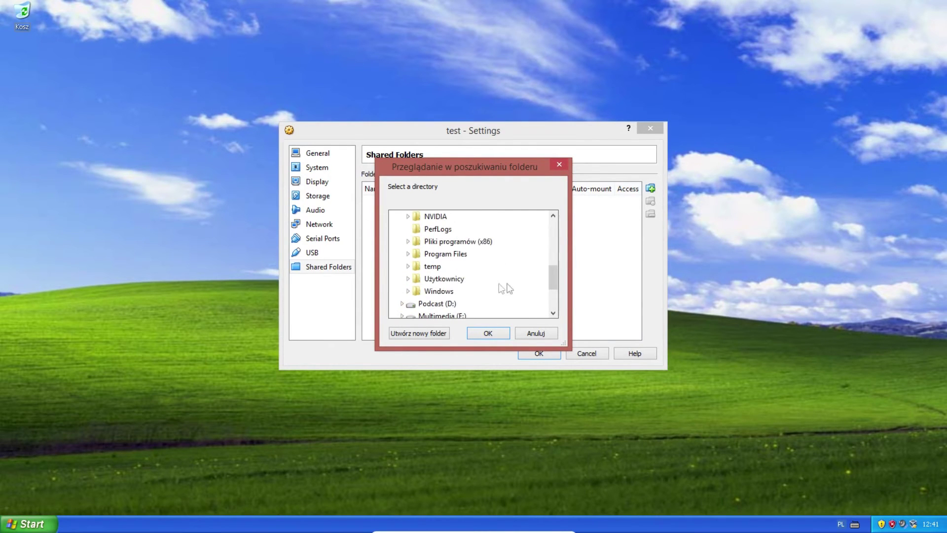
pyautogui.scroll(2, 523, 286)
pyautogui.click(430, 254)
pyautogui.click(505, 334)
# Make the abc share auto-mounted and permanent, and save the shared folder settings
pyautogui.click(441, 248)
pyautogui.click(440, 262)
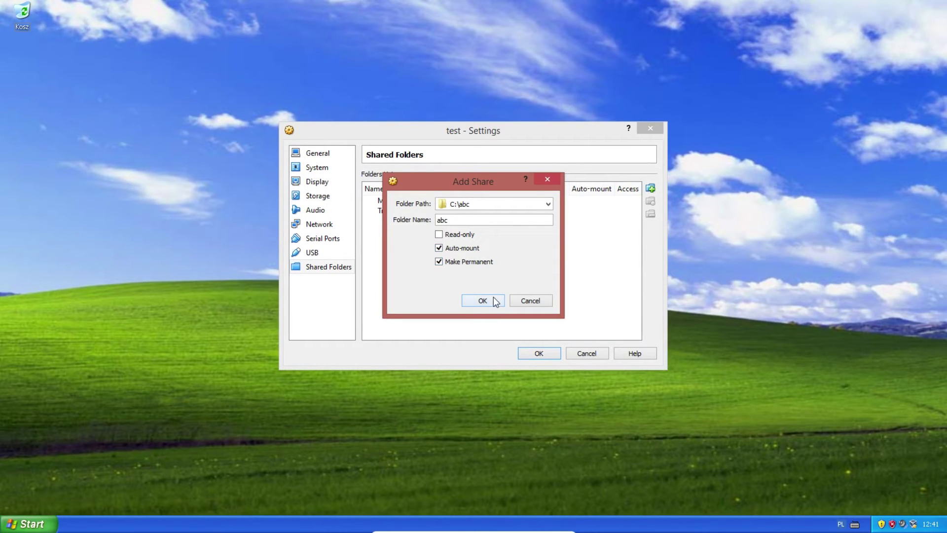
pyautogui.click(496, 301)
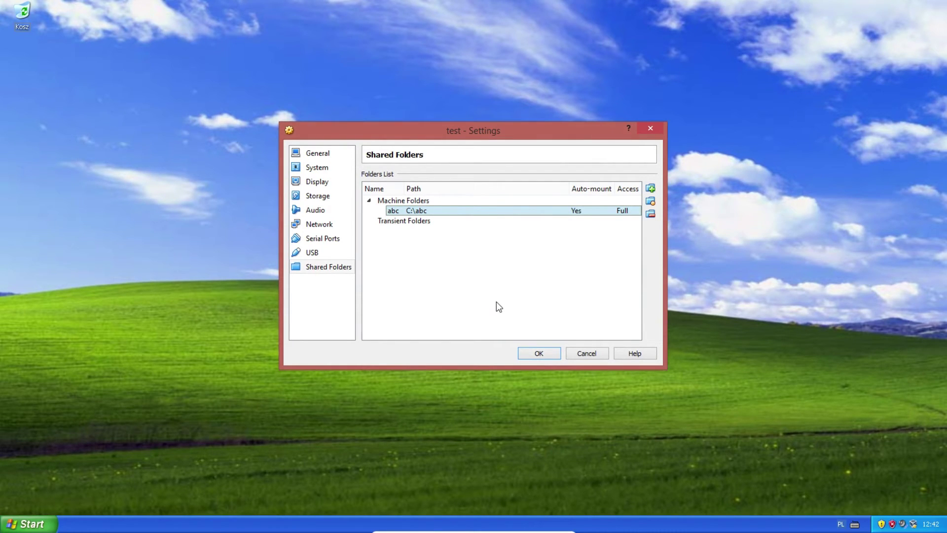
pyautogui.click(540, 353)
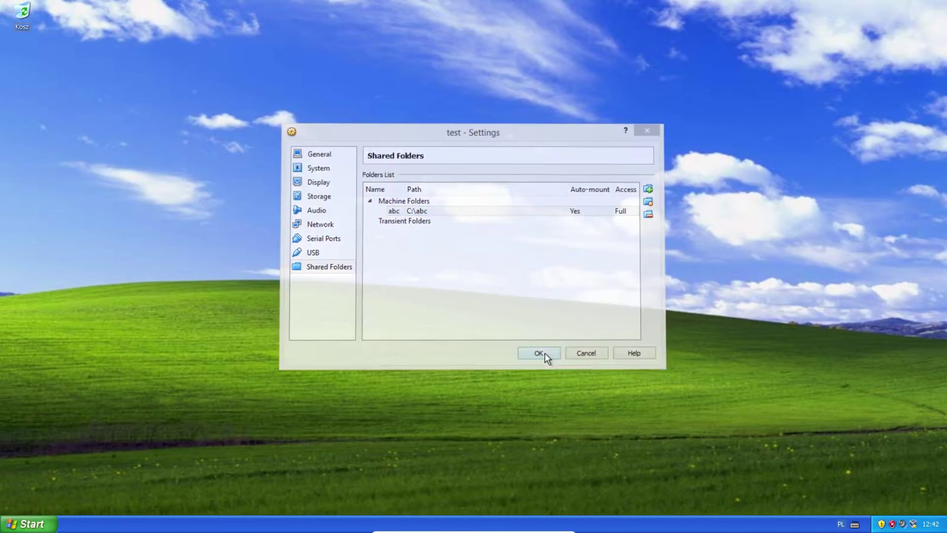
# Open a command prompt in the guest by running "cmd" and dismiss the Windows activation balloon
pyautogui.click(29, 523)
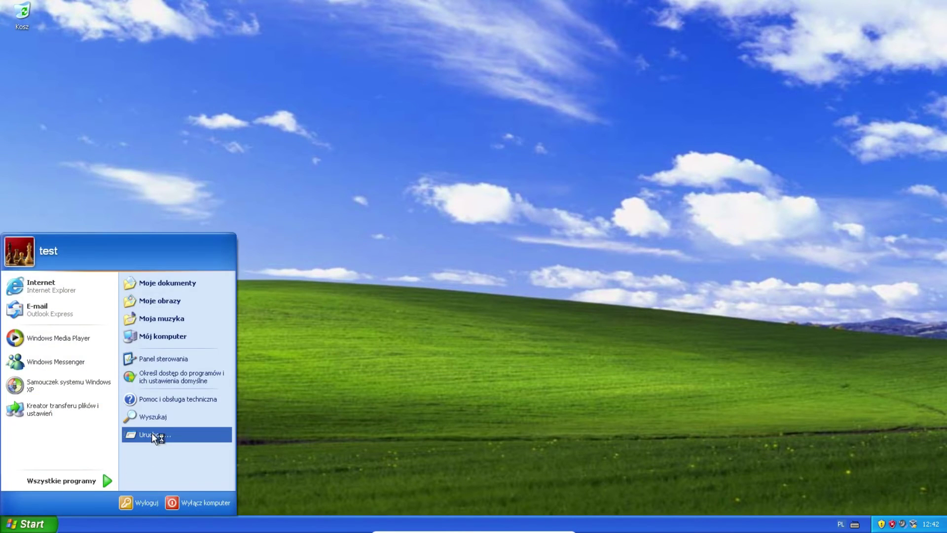
pyautogui.click(152, 435)
pyautogui.write('cmd')
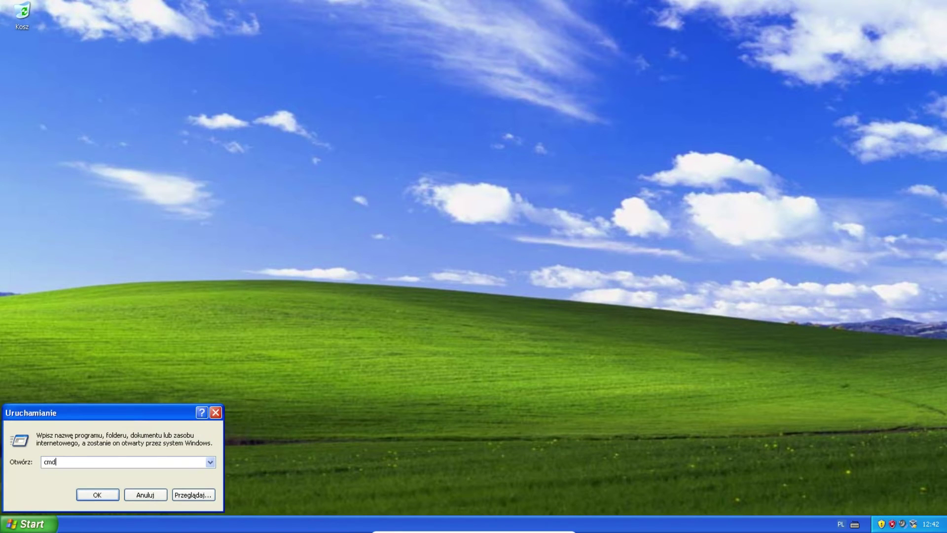
pyautogui.press('Return')
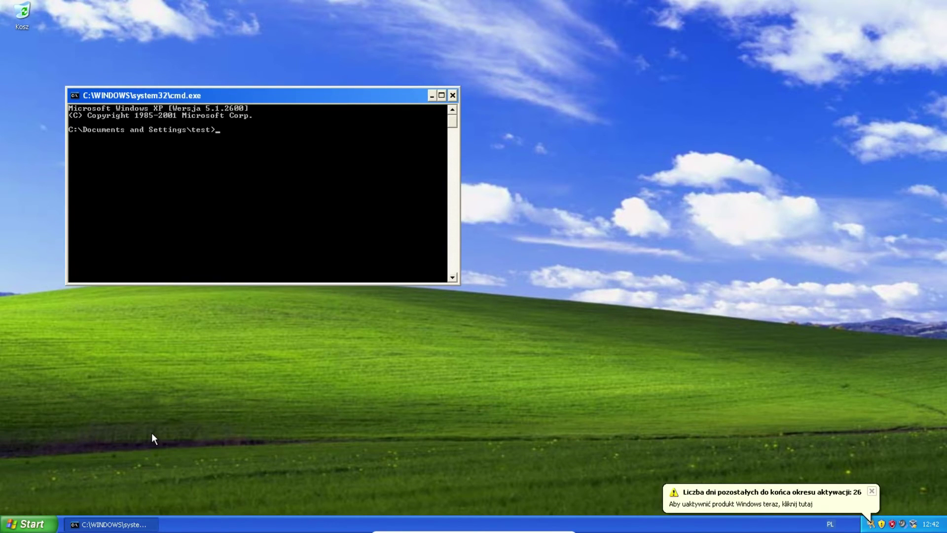
pyautogui.click(872, 493)
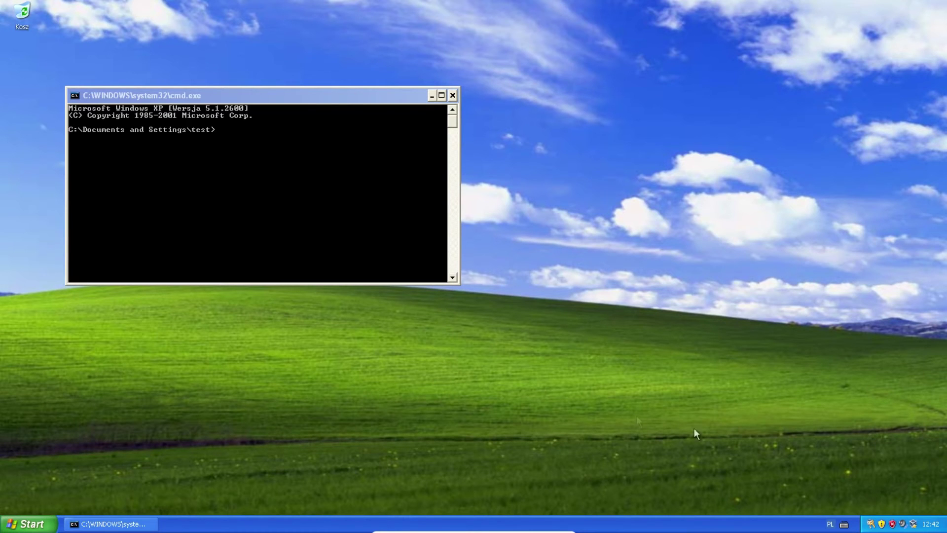
pyautogui.click(341, 245)
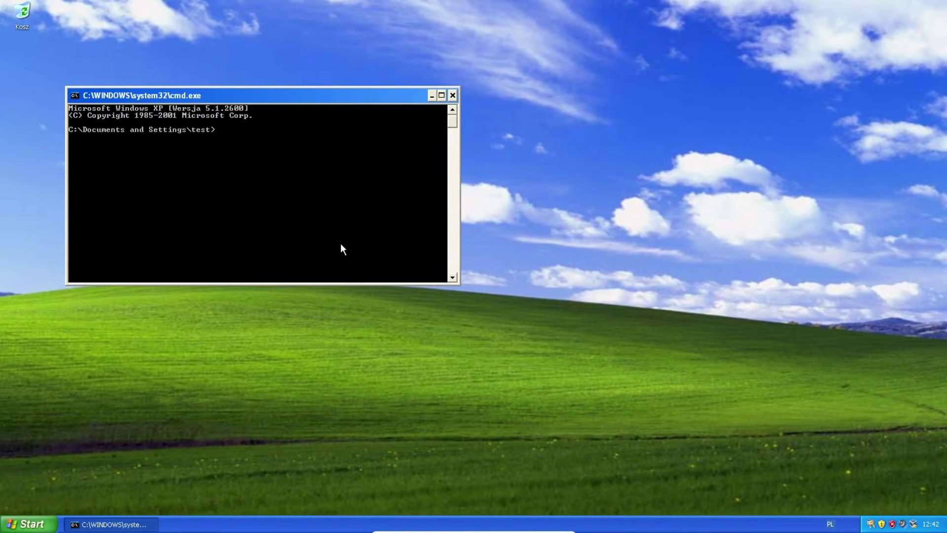
# Map the share to drive E: with "net use e: \\vboxsvr\abc" and exit the command prompt
pyautogui.write('net use e: \\\\vboxsvr\\abc')
pyautogui.press('Return')
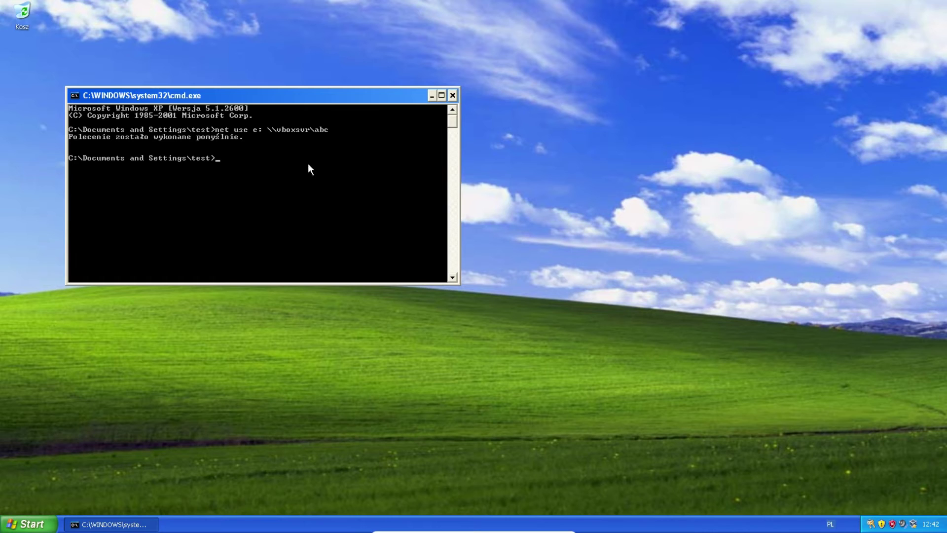
pyautogui.write('exit')
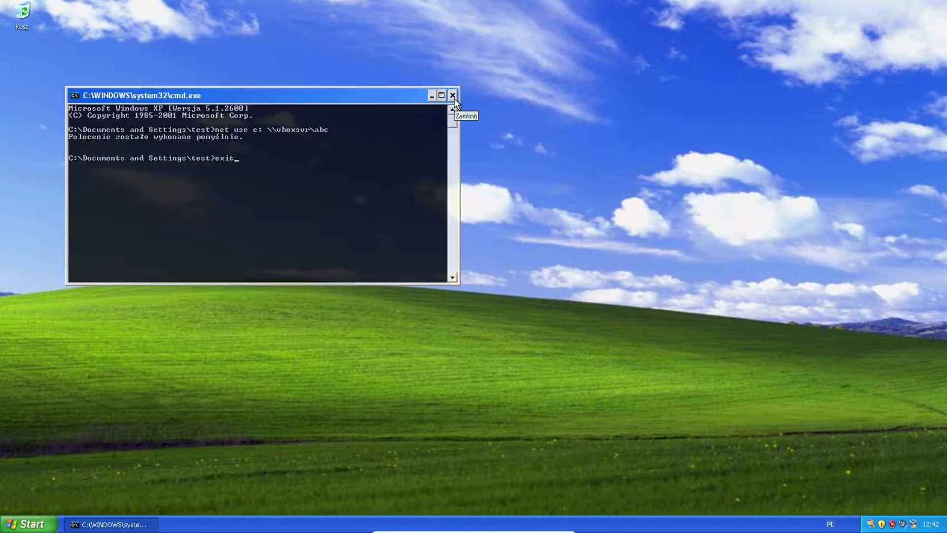
pyautogui.press('Return')
# Examine the mapped network drive E: and its contents in the guest's My Computer
pyautogui.click(30, 524)
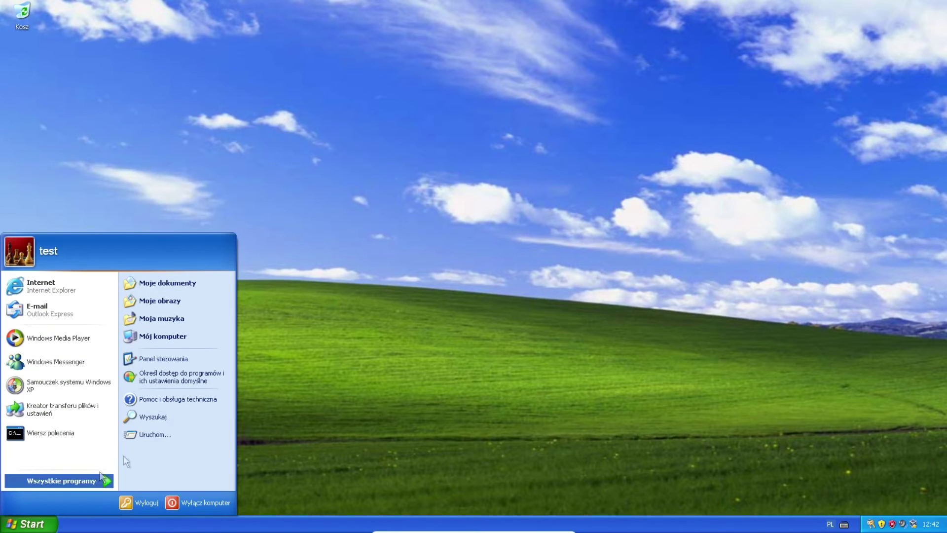
pyautogui.click(187, 330)
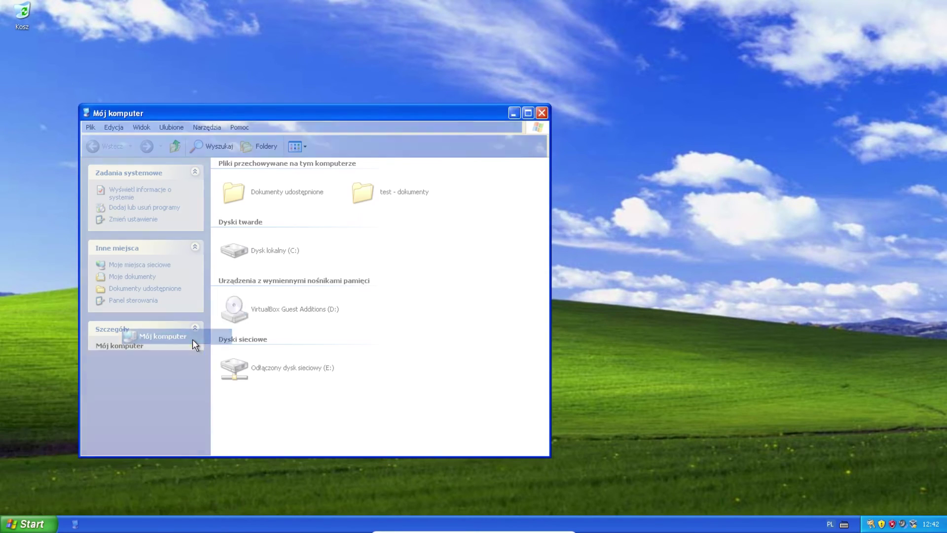
pyautogui.doubleClick(228, 380)
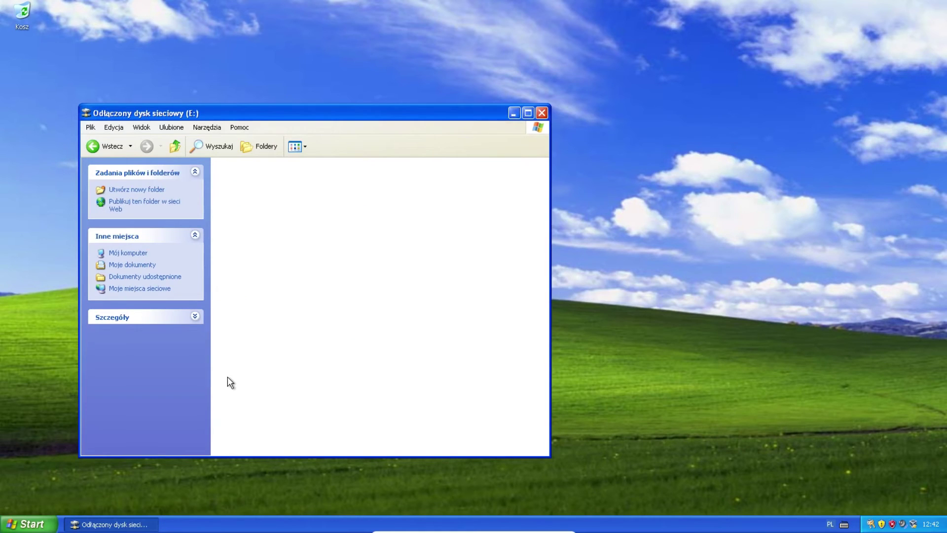
pyautogui.press('BackSpace')
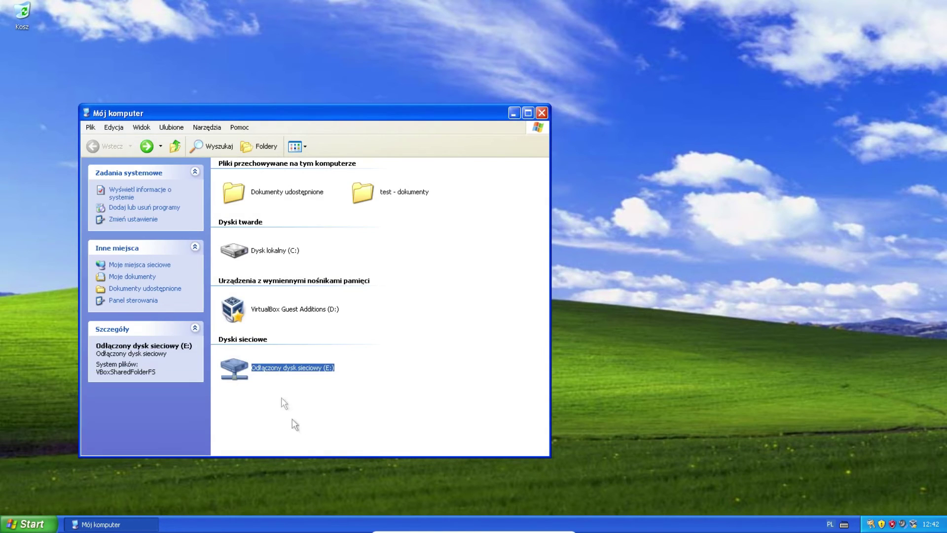
pyautogui.moveTo(334, 411); pyautogui.dragTo(233, 353)
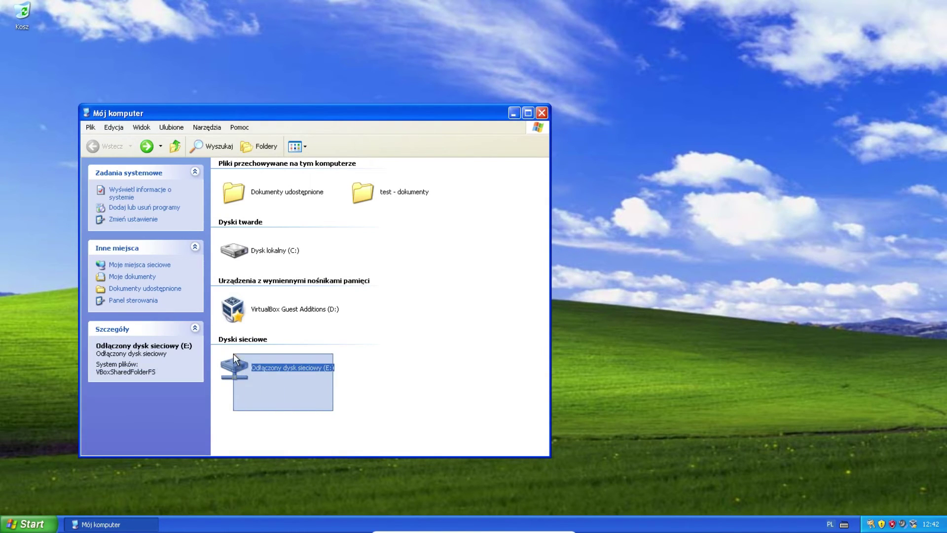
pyautogui.click(381, 370)
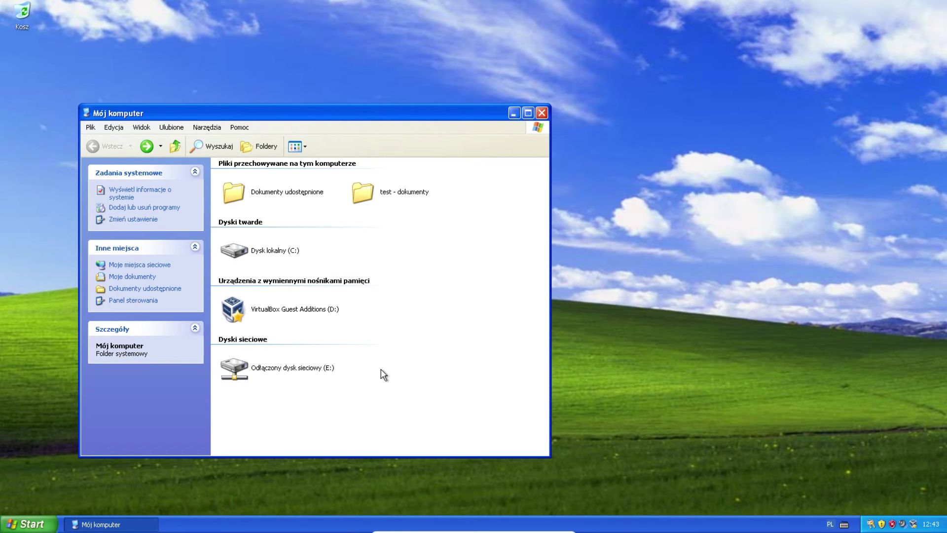
pyautogui.moveTo(357, 392); pyautogui.dragTo(310, 368)
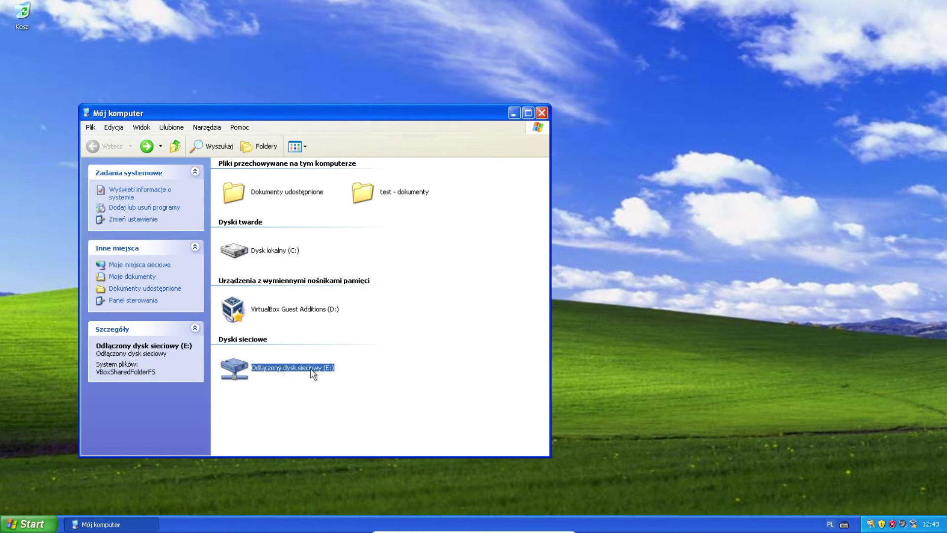
pyautogui.click(401, 371)
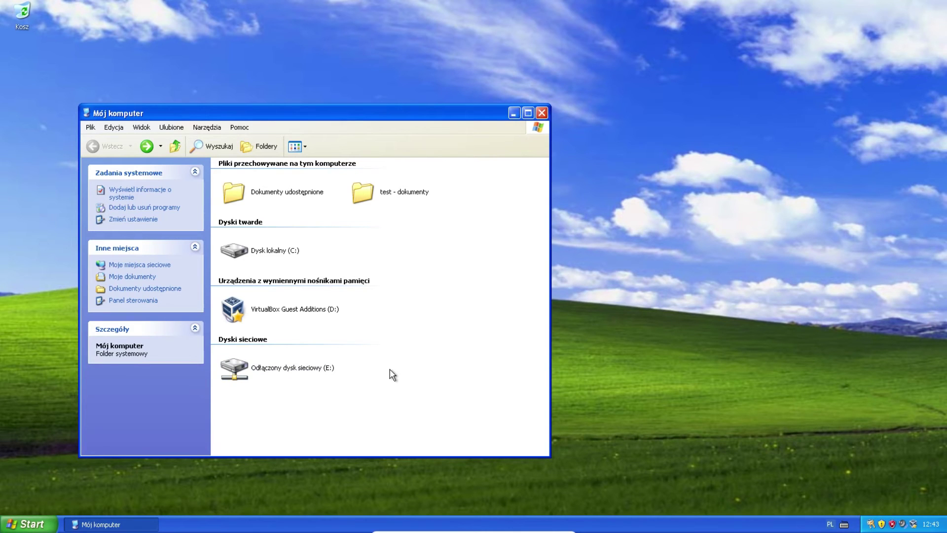
pyautogui.doubleClick(296, 370)
pyautogui.click(109, 147)
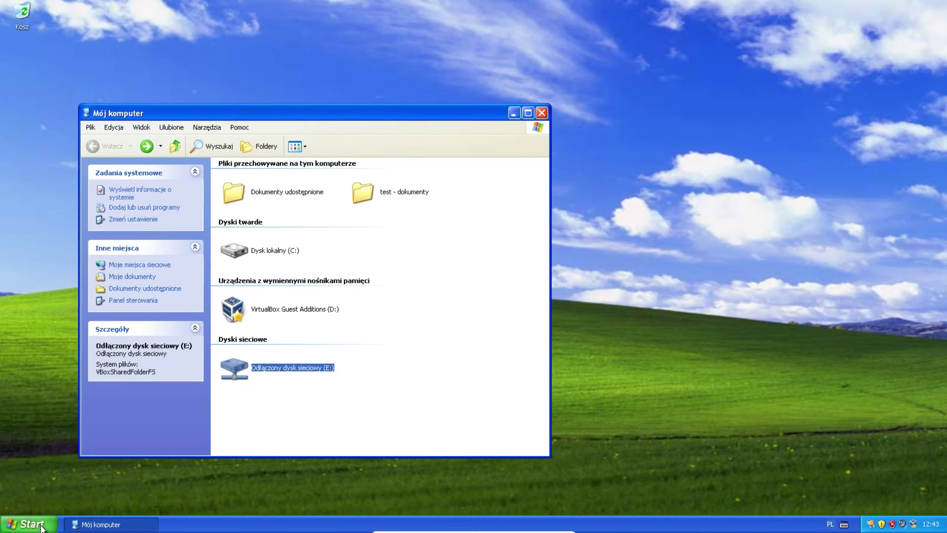
# Switch the virtual machine to seamless mode and close the guest's My Computer window
pyautogui.press('Control_R+l')
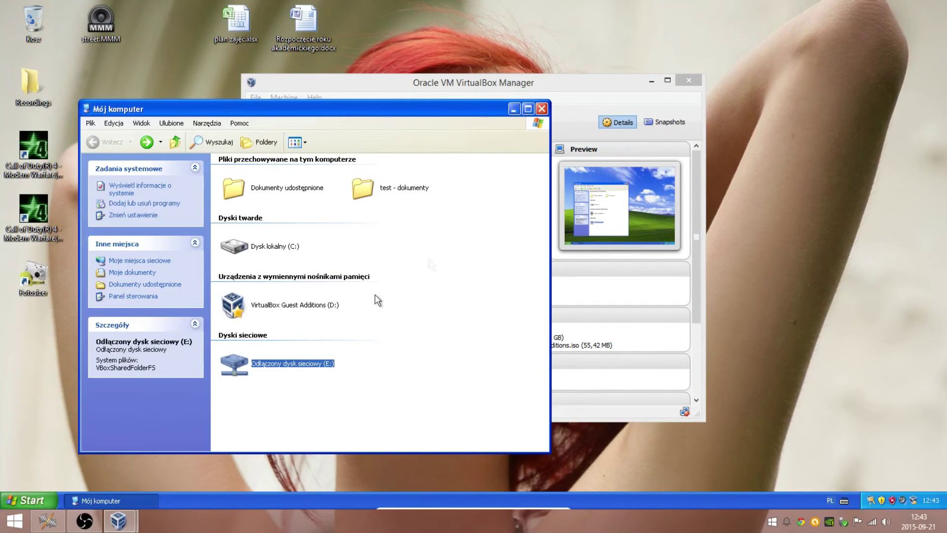
pyautogui.click(541, 113)
pyautogui.press('super')
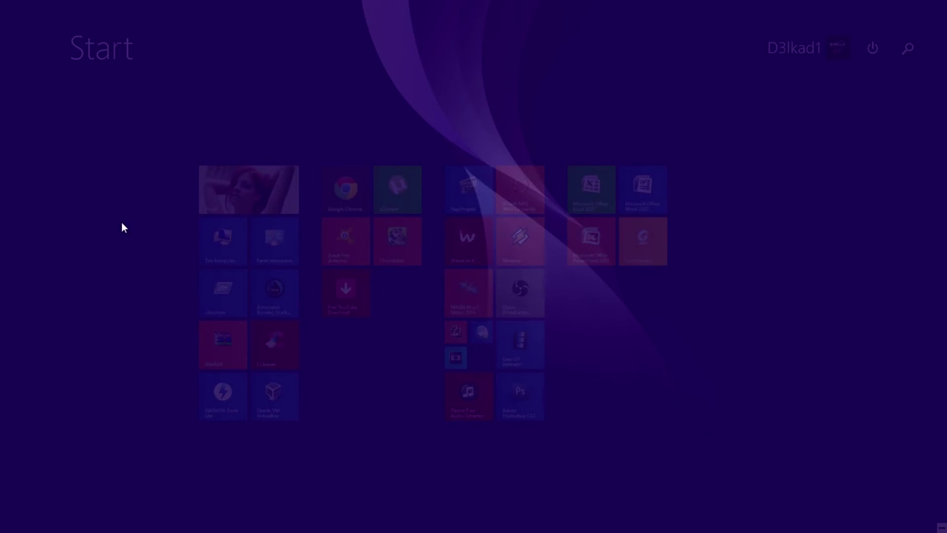
# Browse the host's Multimedia (E:) drive through 01. MULTIMEDIA and FOTO to the spider exhibition's 100NCD70 folder
pyautogui.press('super')
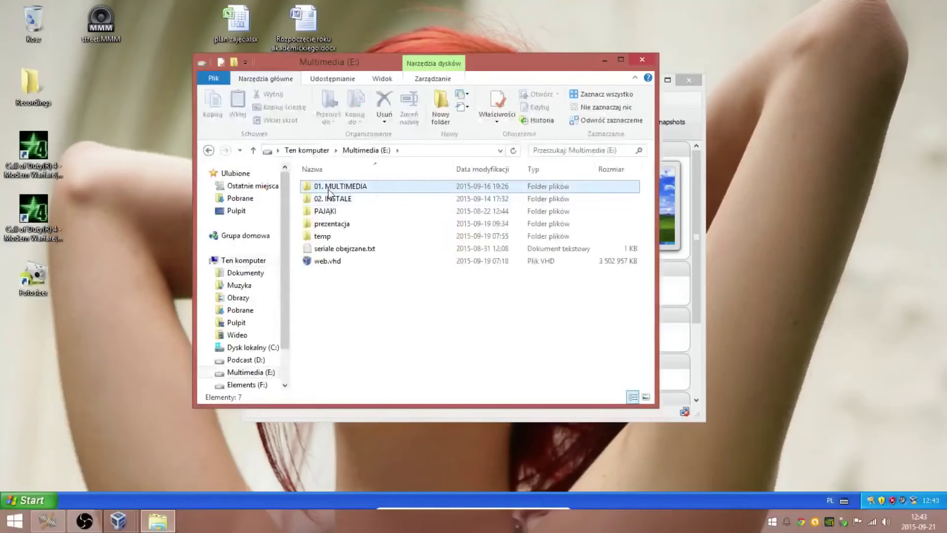
pyautogui.doubleClick(335, 185)
pyautogui.doubleClick(334, 212)
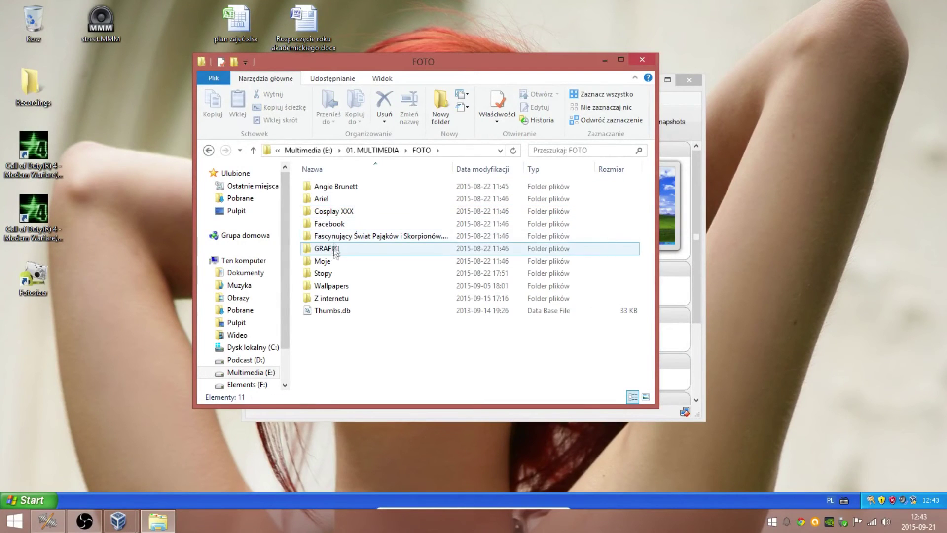
pyautogui.doubleClick(337, 304)
pyautogui.click(208, 150)
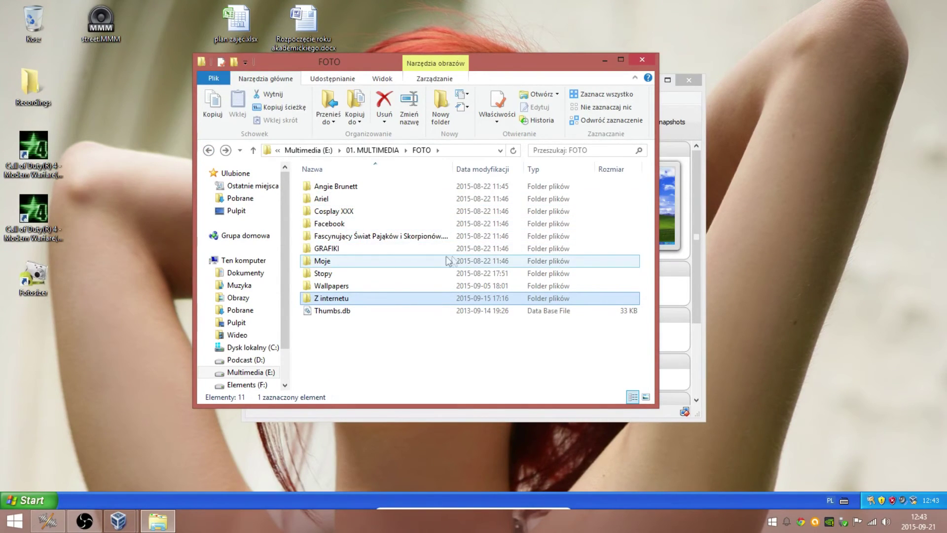
pyautogui.doubleClick(347, 236)
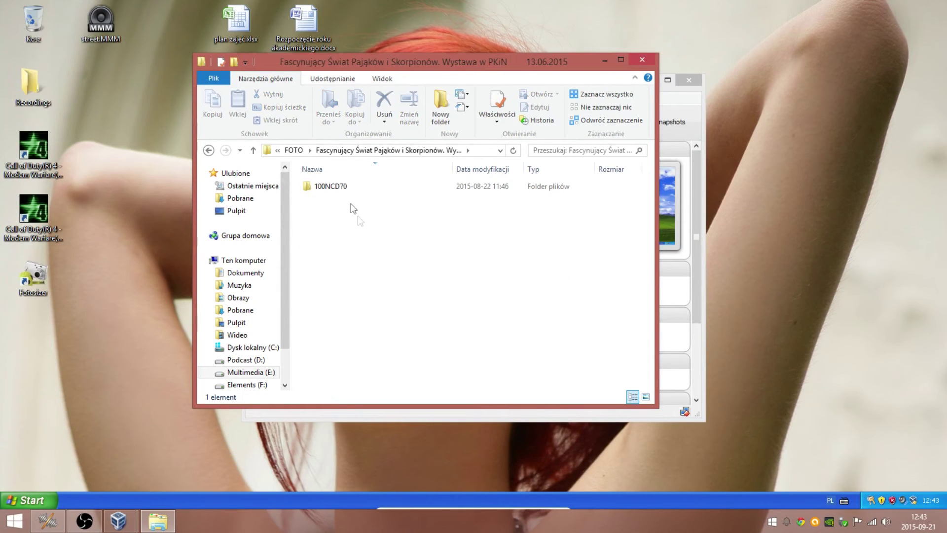
pyautogui.doubleClick(327, 187)
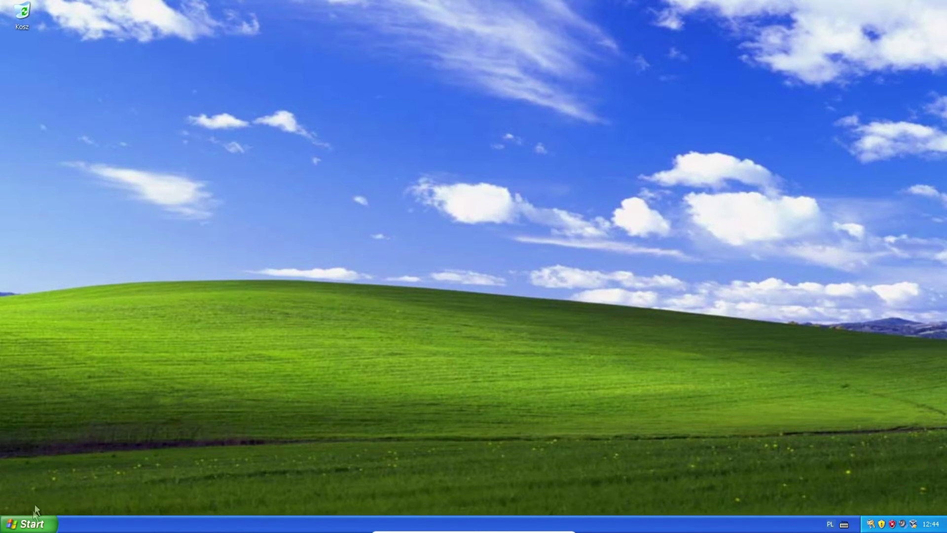
pyautogui.click(31, 523)
pyautogui.click(204, 502)
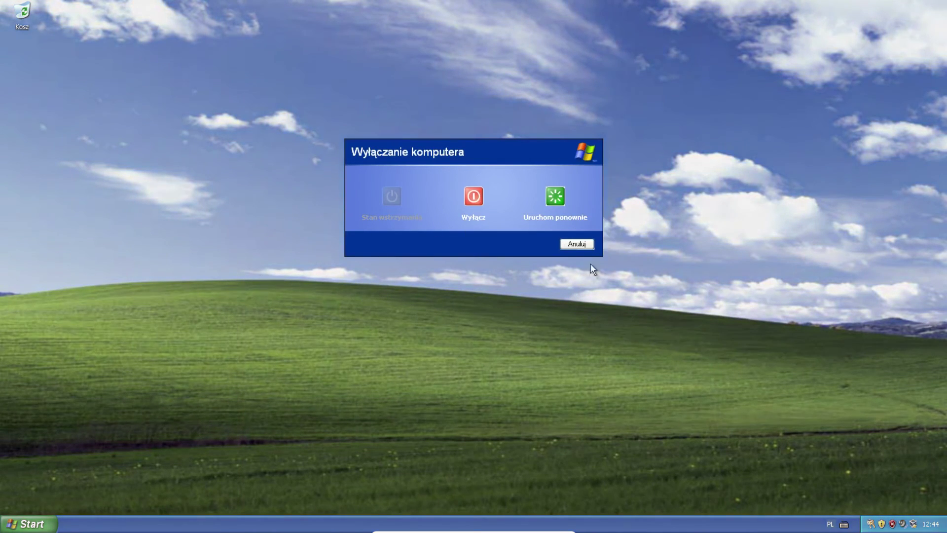
pyautogui.press('Escape')
# Try the desktop background option (Brak) in the guest's display properties and cancel the dialog
pyautogui.rightClick(489, 275)
pyautogui.click(542, 344)
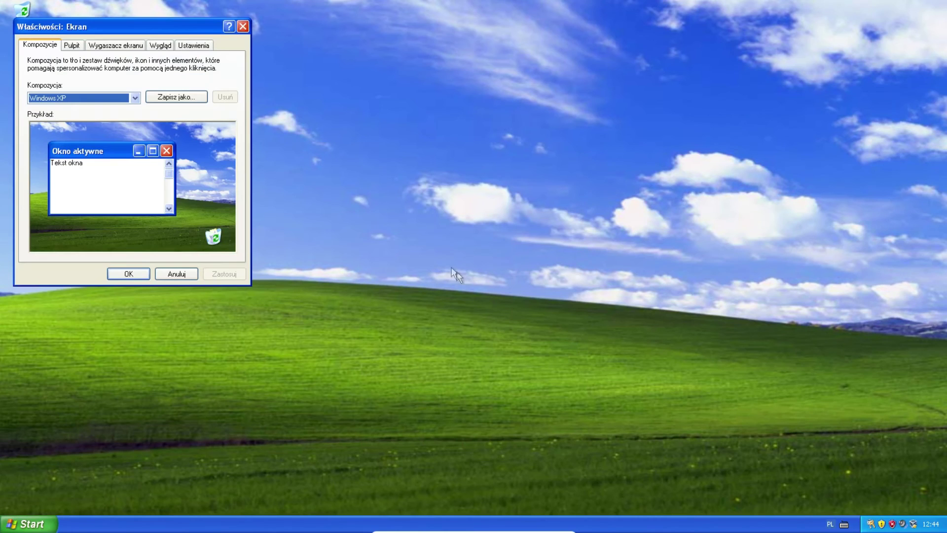
pyautogui.click(72, 46)
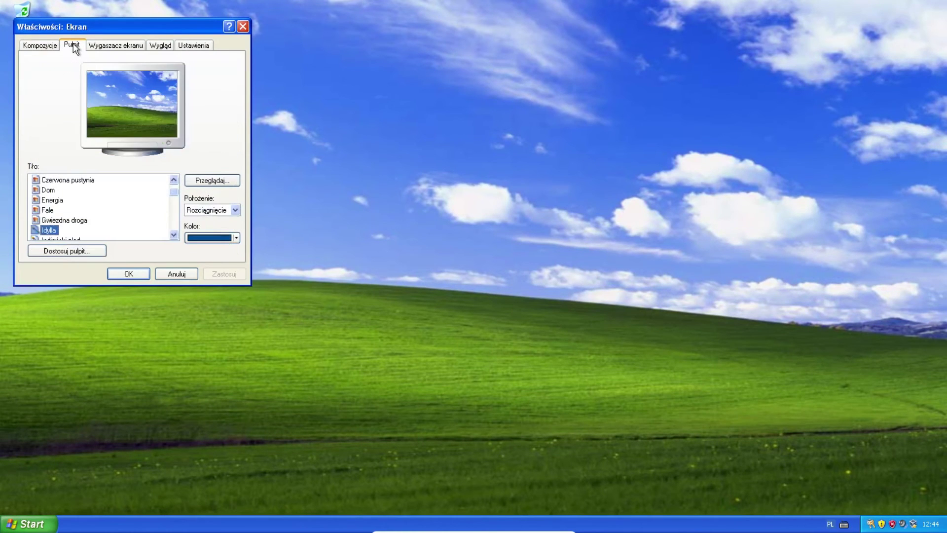
pyautogui.click(201, 211)
pyautogui.click(144, 196)
pyautogui.scroll(1, 178, 195)
pyautogui.click(50, 179)
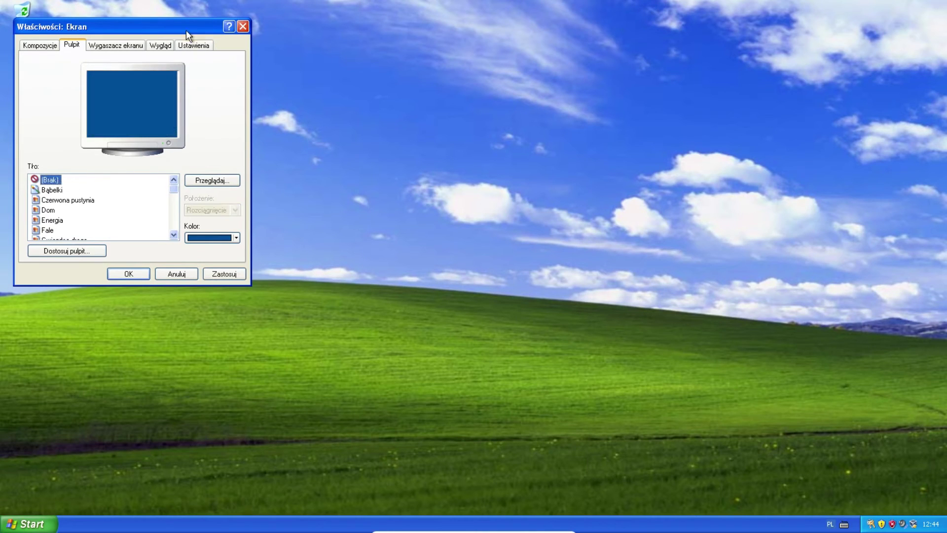
pyautogui.click(184, 274)
# Open the guest's Control Panel and switch it to the classic view
pyautogui.click(30, 524)
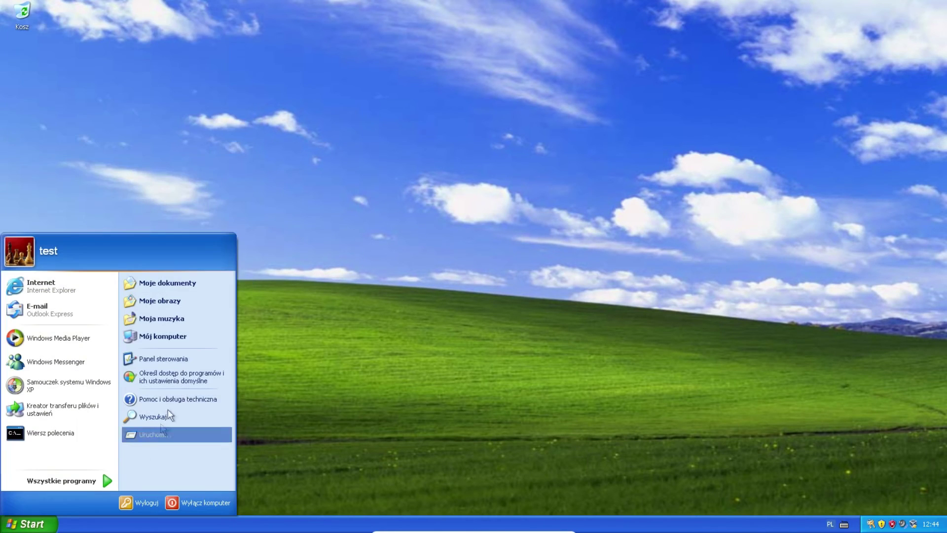
pyautogui.click(160, 363)
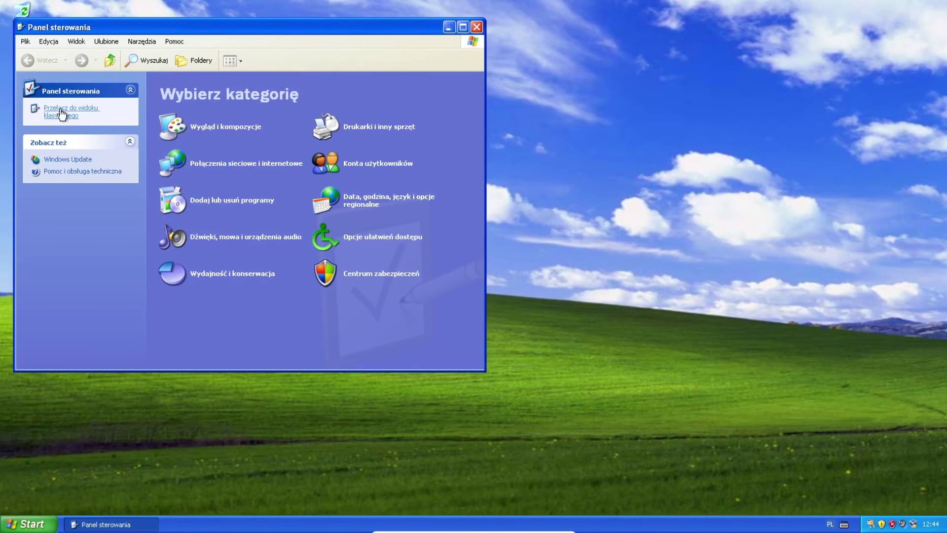
pyautogui.click(64, 114)
# Set the guest's sound scheme to Brak dźwięków in the sound and audio device properties and close the Control Panel
pyautogui.doubleClick(158, 129)
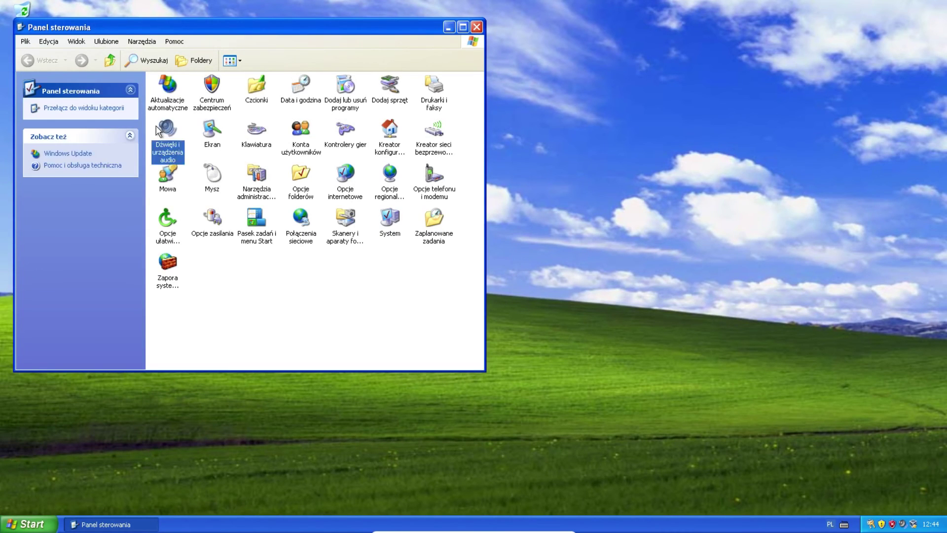
pyautogui.click(121, 97)
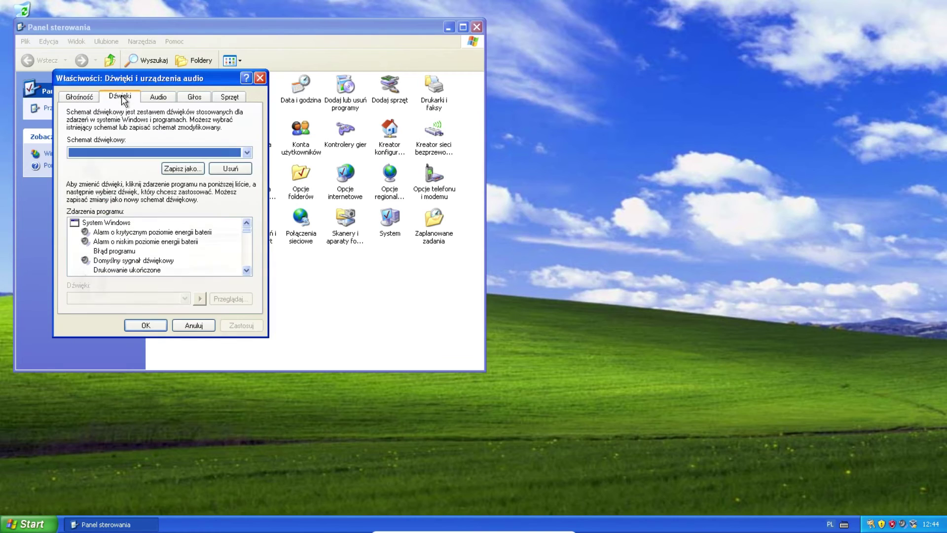
pyautogui.click(207, 153)
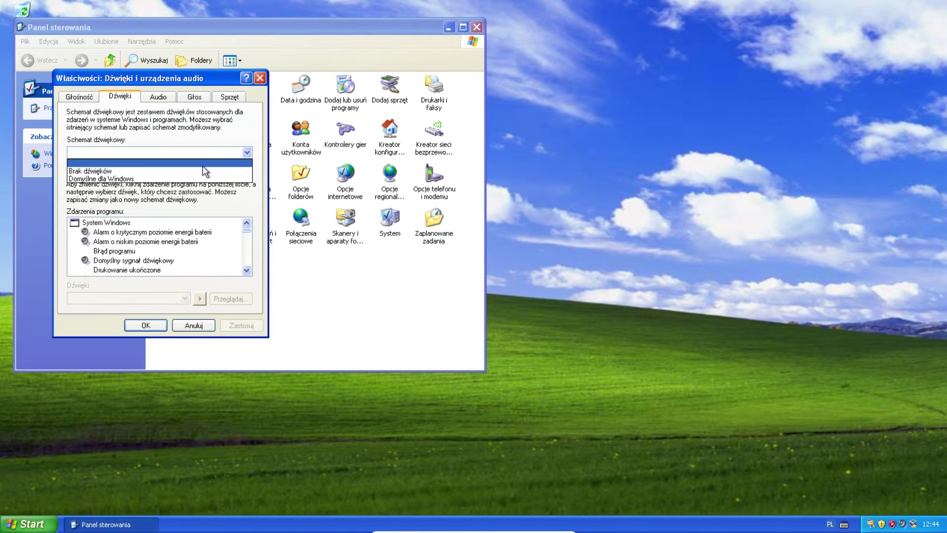
pyautogui.click(204, 171)
pyautogui.click(472, 296)
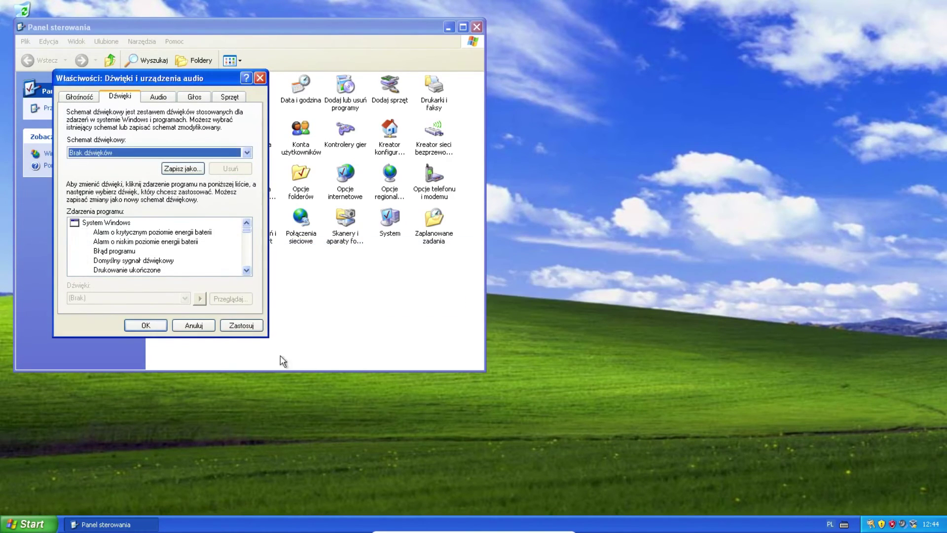
pyautogui.click(154, 328)
pyautogui.click(477, 27)
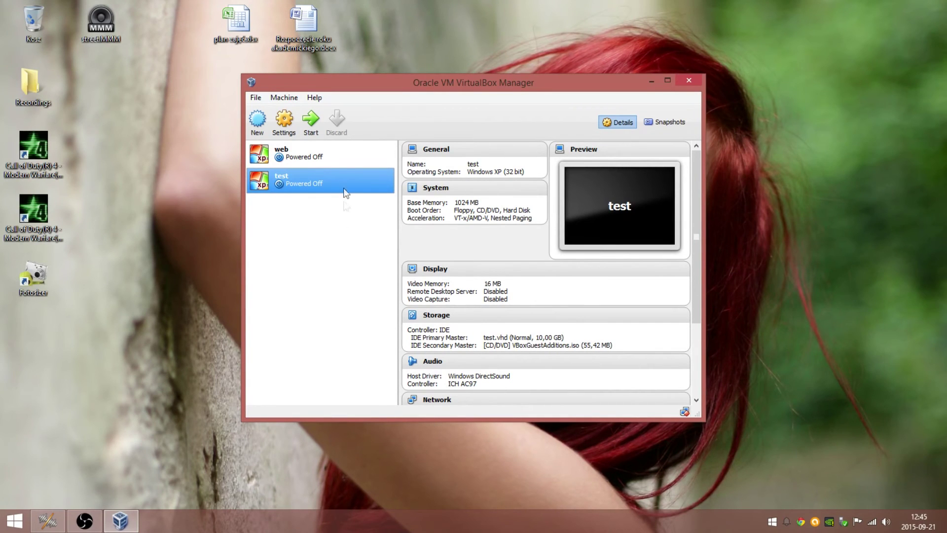
# Start the "web" virtual machine and dismiss the mouse pointer integration message
pyautogui.click(339, 159)
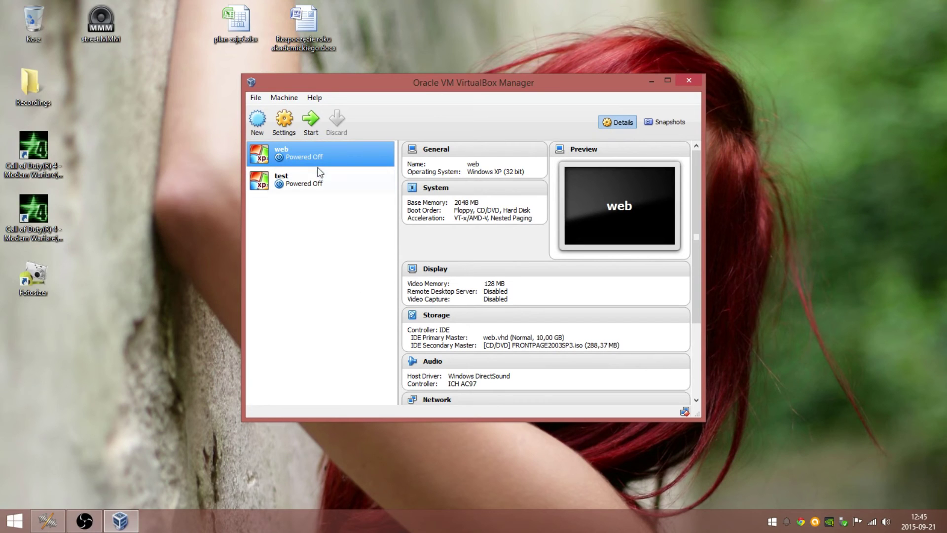
pyautogui.click(313, 130)
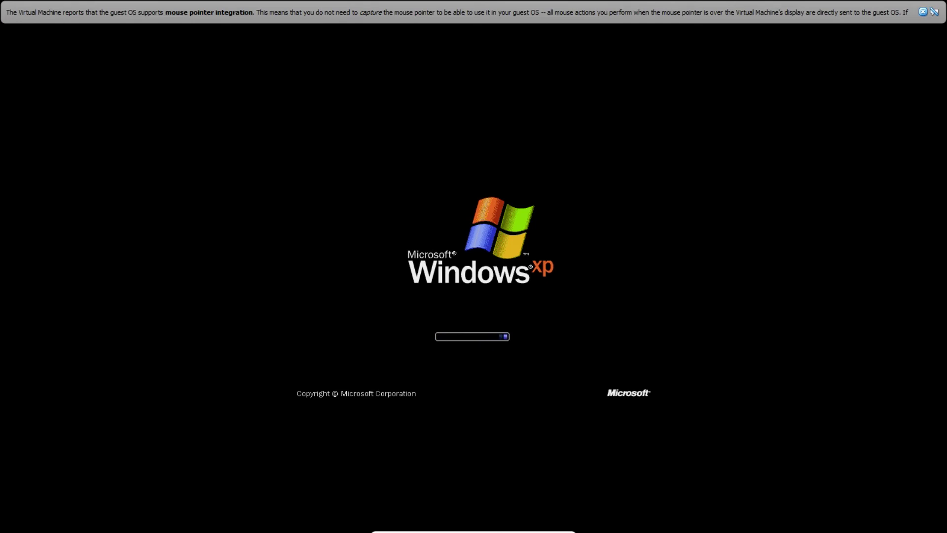
pyautogui.click(922, 12)
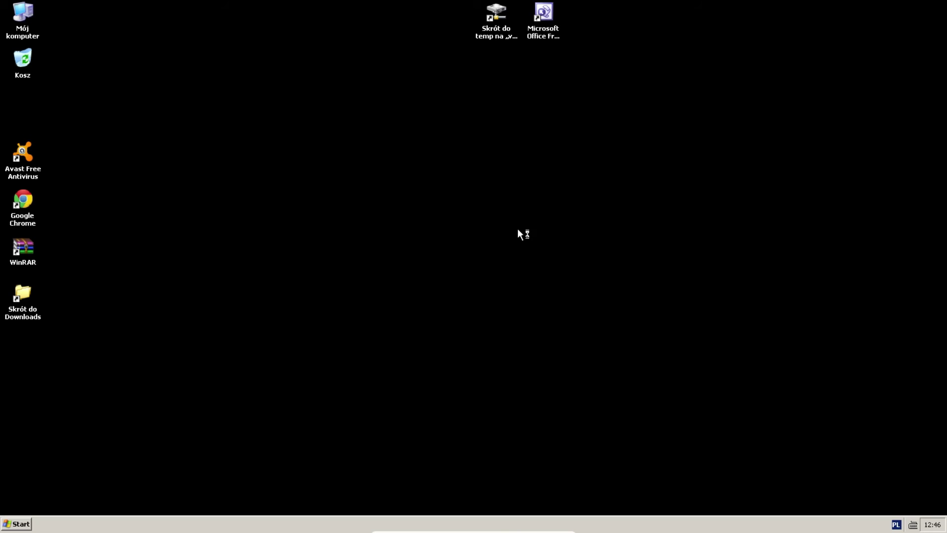
# Browse the INNE, GRAFIKI and DO Strony folders on the shared temp drive E: from its desktop shortcut and close the window
pyautogui.doubleClick(496, 15)
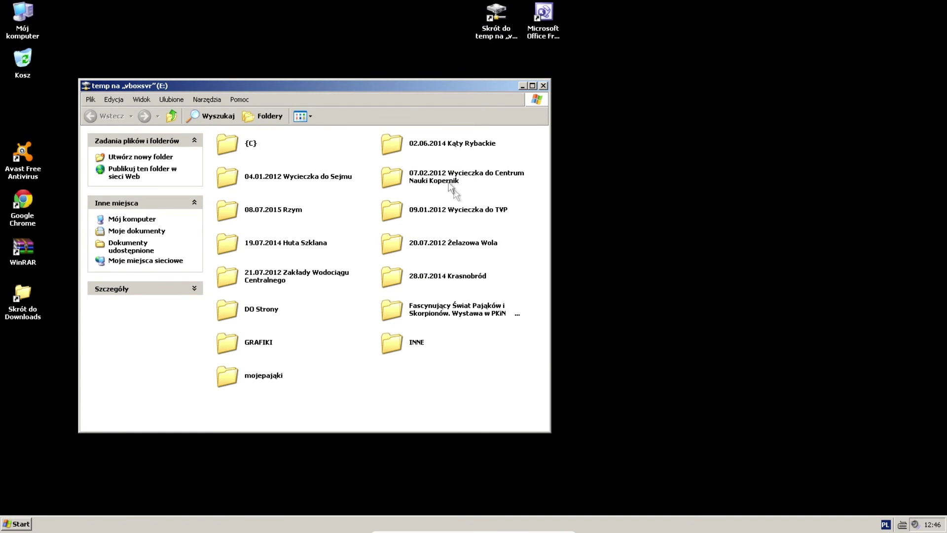
pyautogui.doubleClick(417, 346)
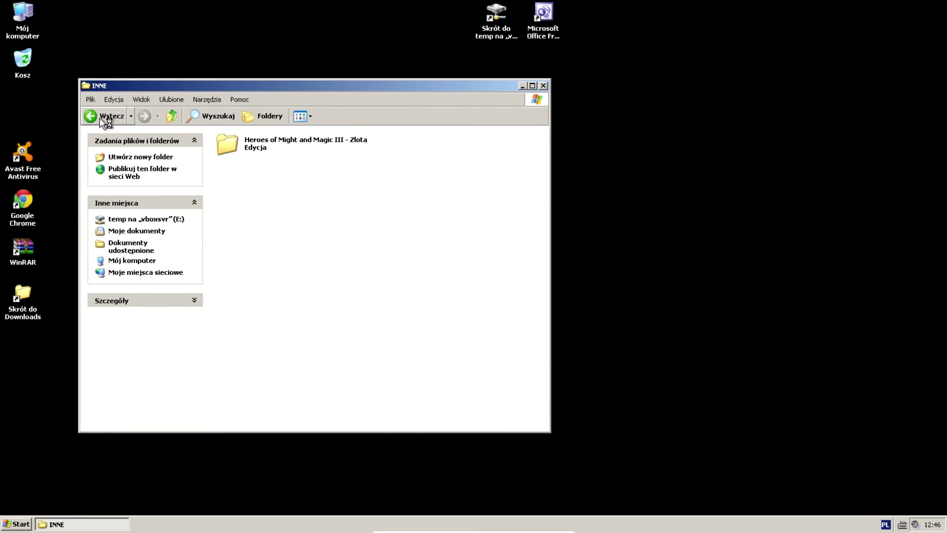
pyautogui.click(104, 120)
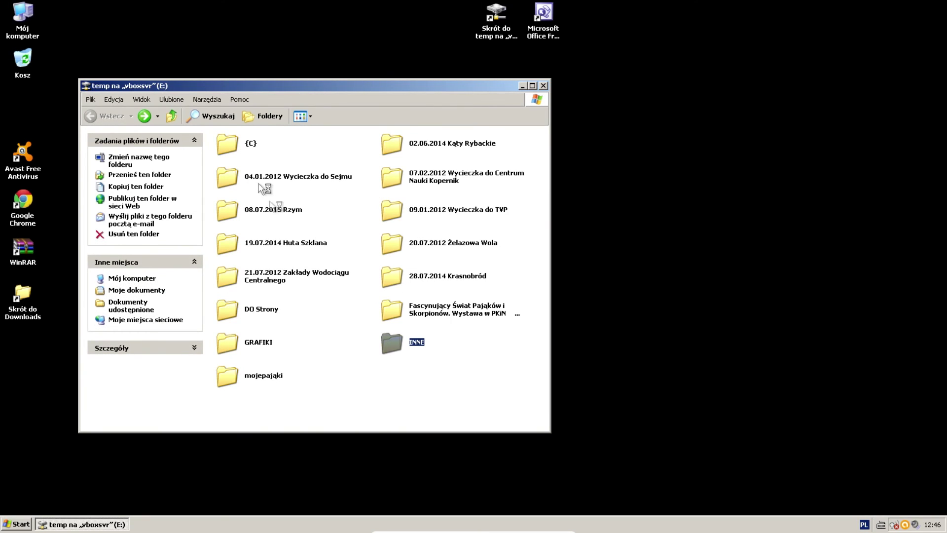
pyautogui.doubleClick(255, 343)
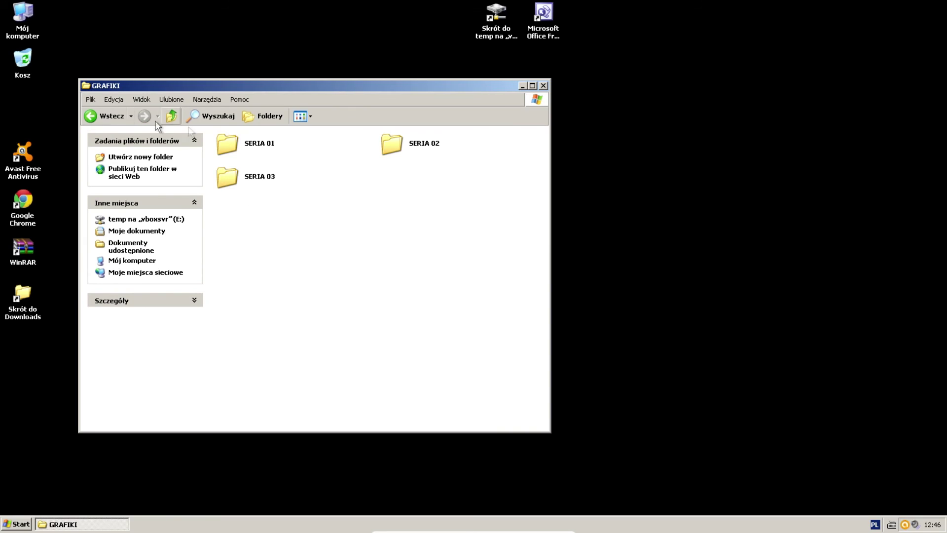
pyautogui.click(105, 116)
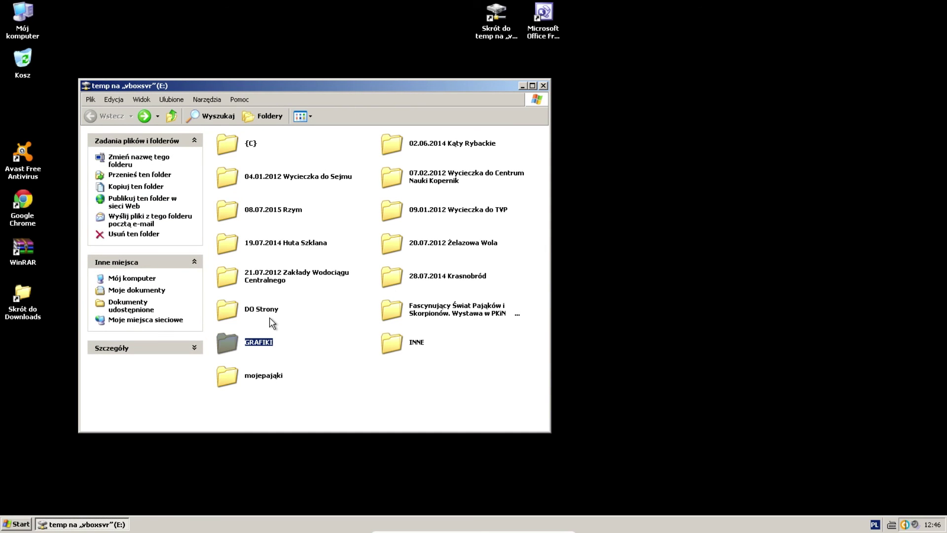
pyautogui.doubleClick(269, 318)
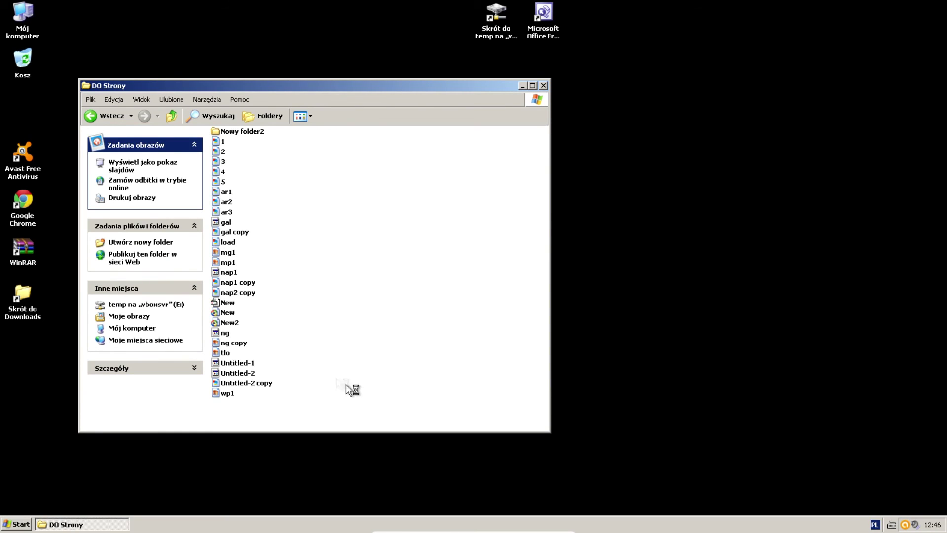
pyautogui.click(544, 85)
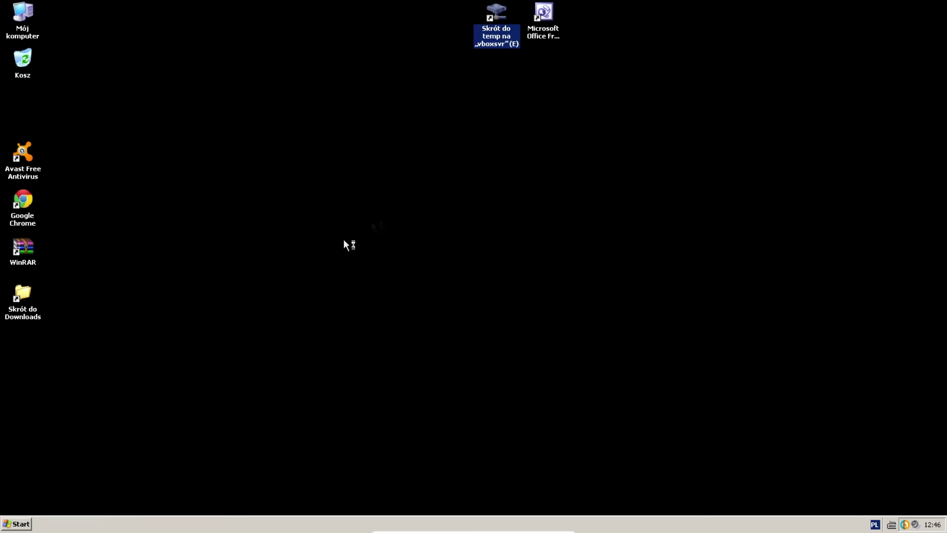
# Shut down the "web" guest system and close VirtualBox Manager
pyautogui.click(19, 524)
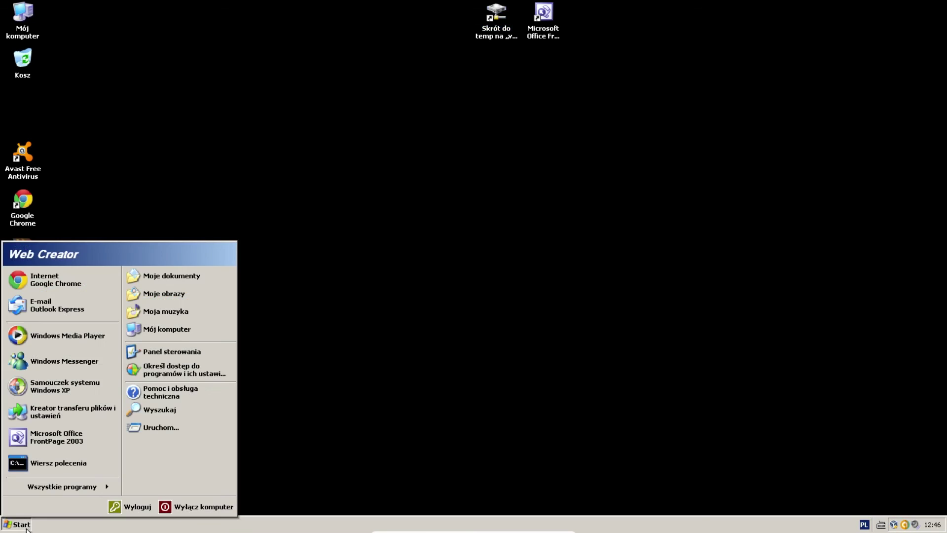
pyautogui.click(216, 506)
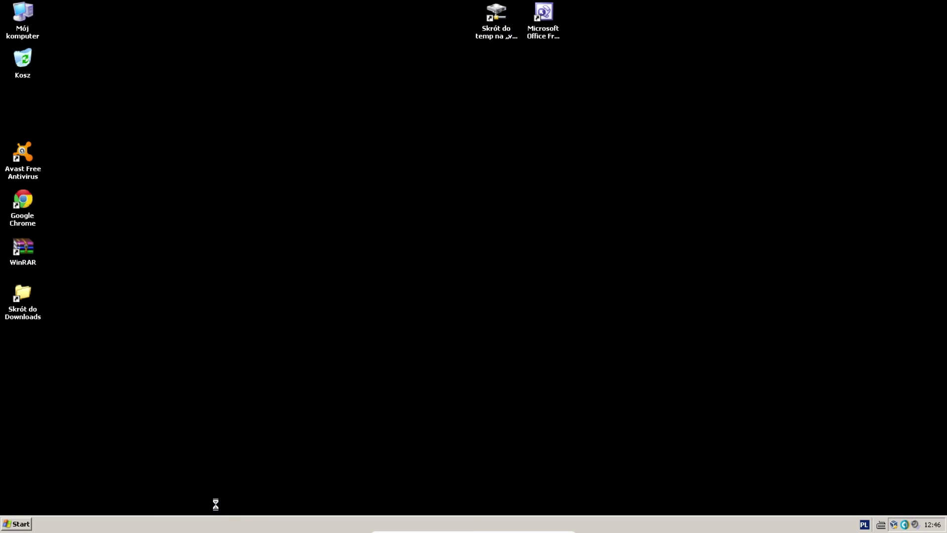
pyautogui.click(474, 203)
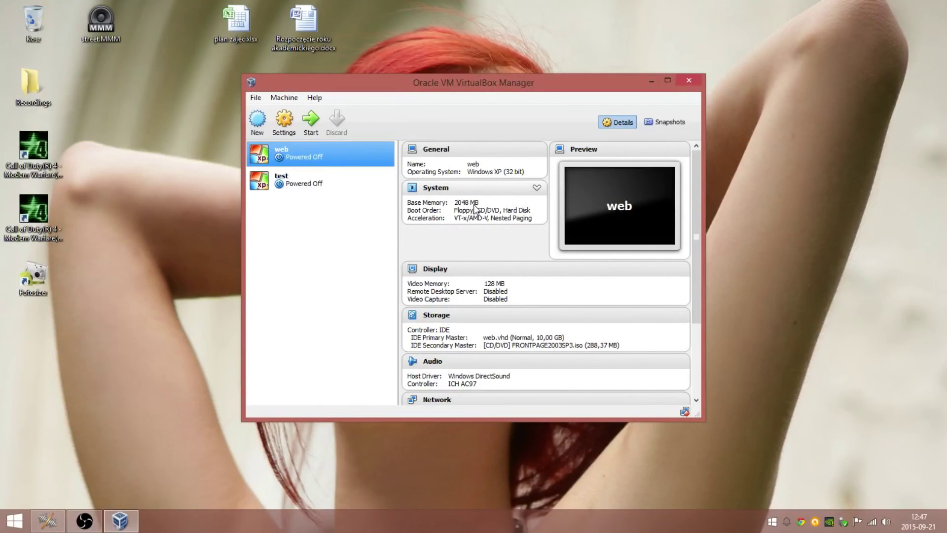
pyautogui.click(693, 82)
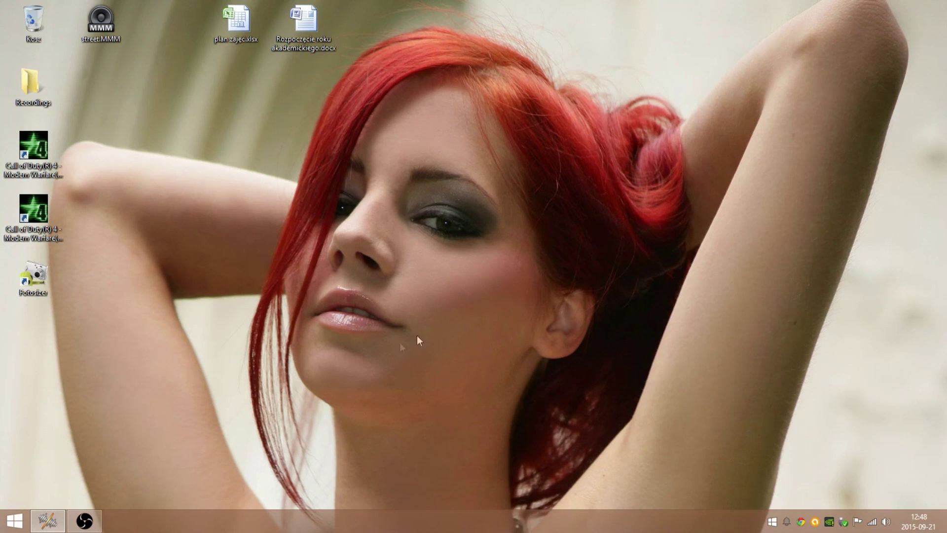
pyautogui.moveTo(640, 263); pyautogui.dragTo(847, 426)
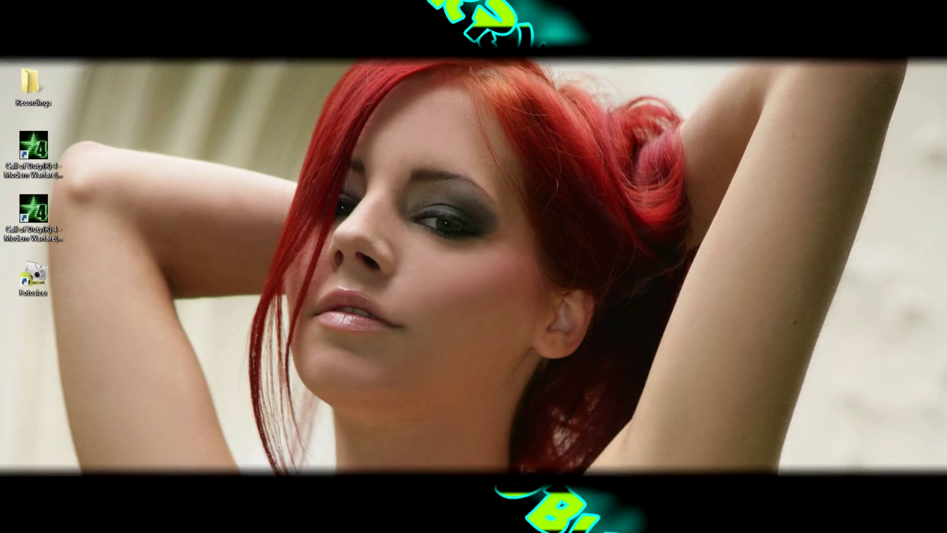